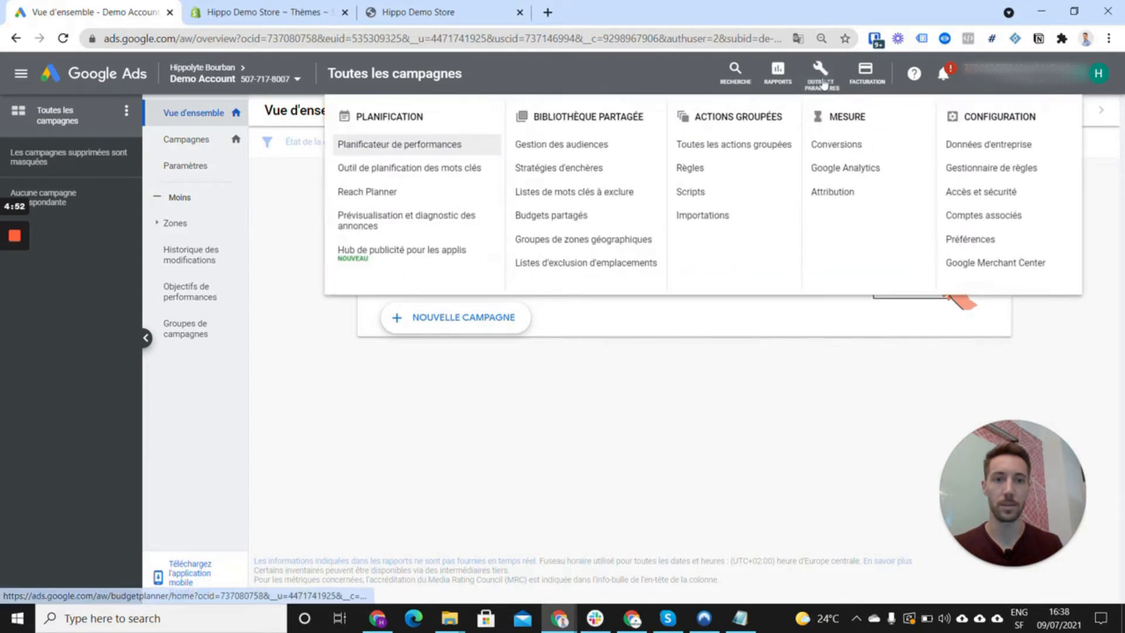
Start a new conversion action in the Conversions section, choosing website conversions as its type
left_click(826, 148)
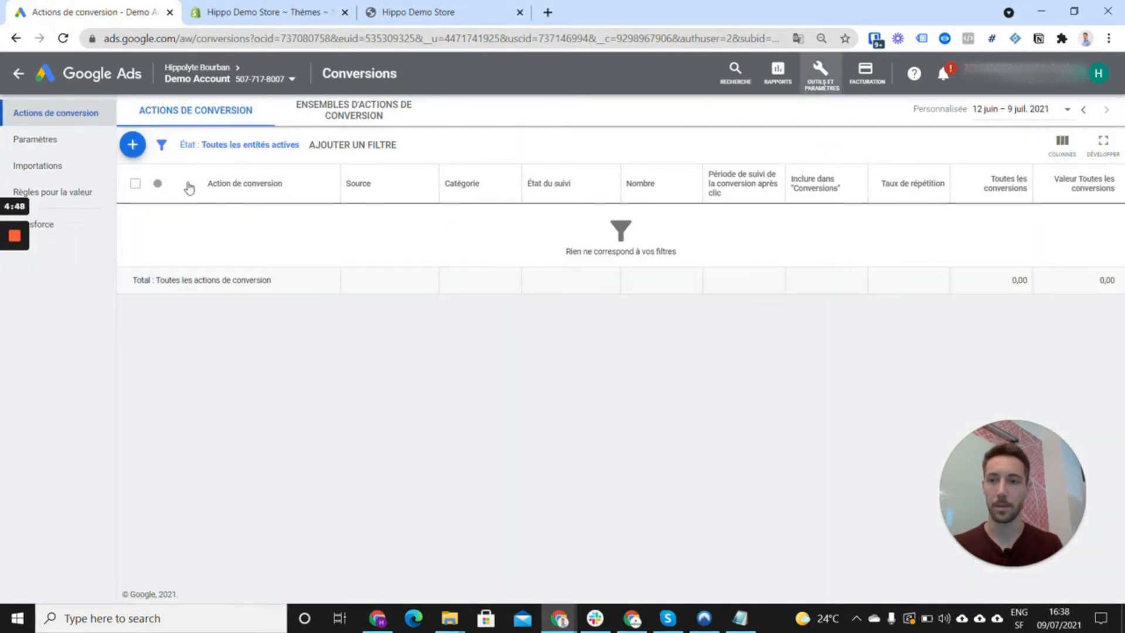
left_click(133, 147)
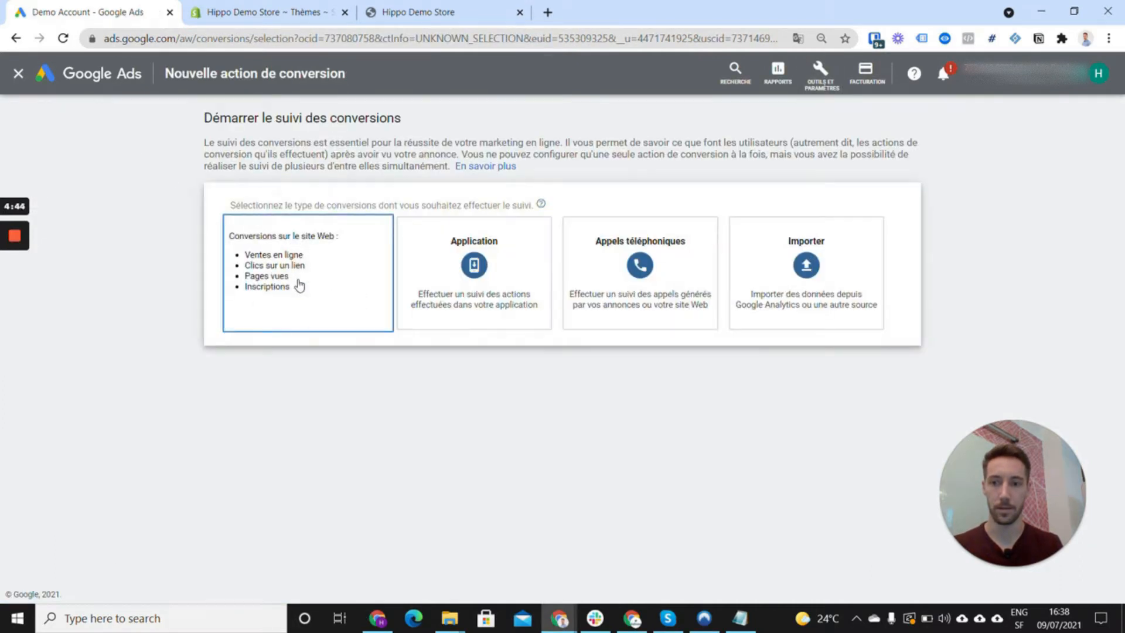
left_click(299, 285)
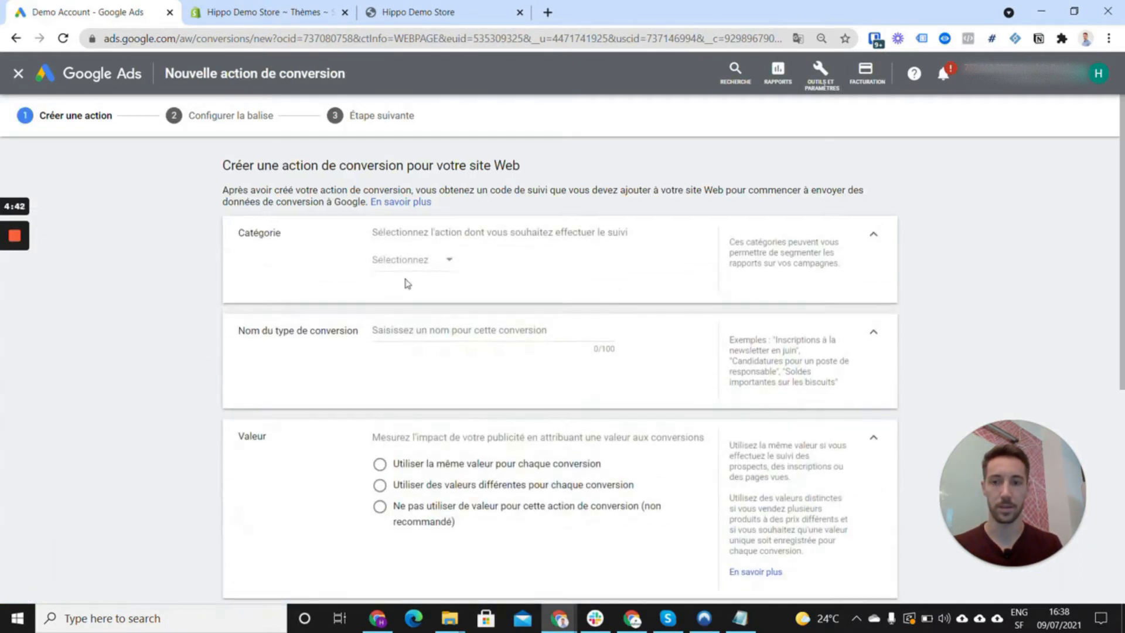
Set the conversion's category to Achat and name it "Achat sur la boutique"
left_click(402, 261)
left_click(407, 294)
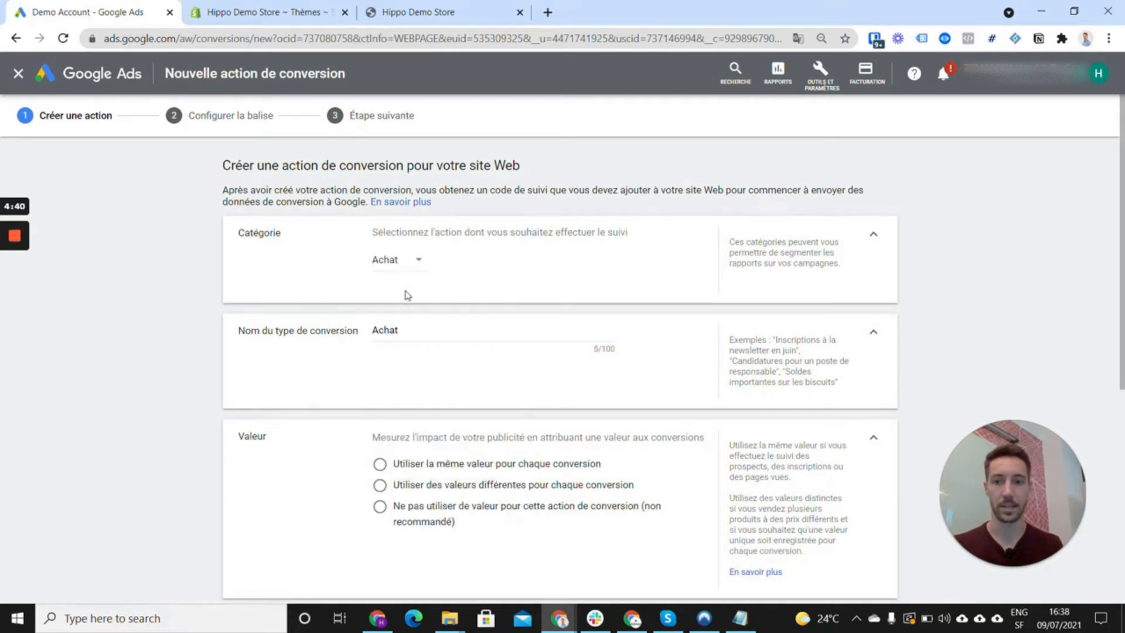
scroll(440, 327, "down", 2)
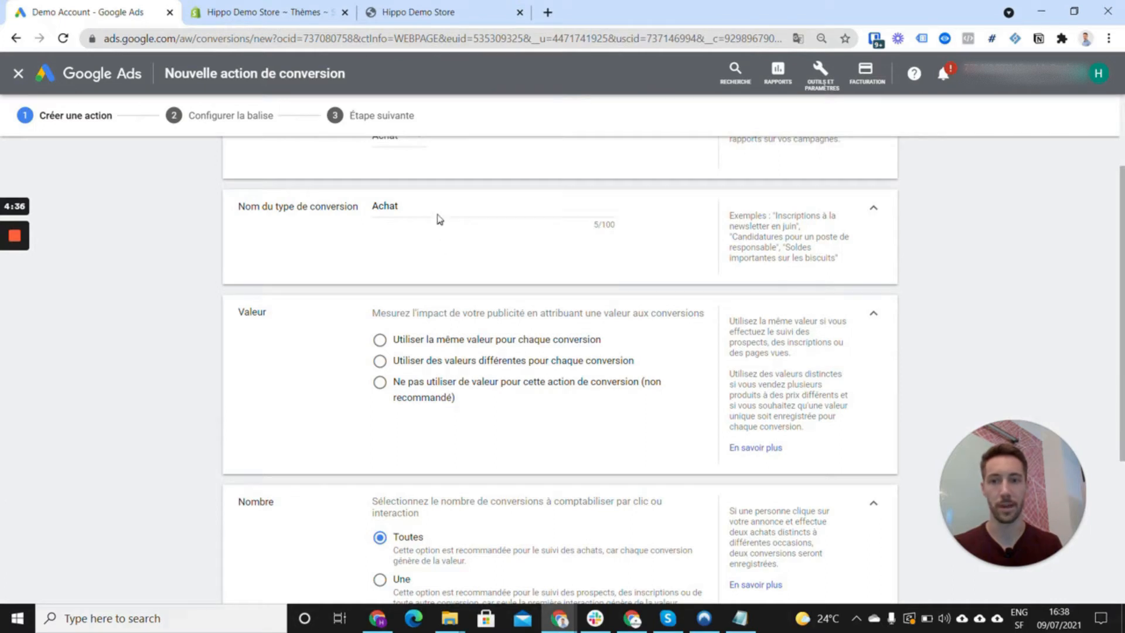
left_click(397, 205)
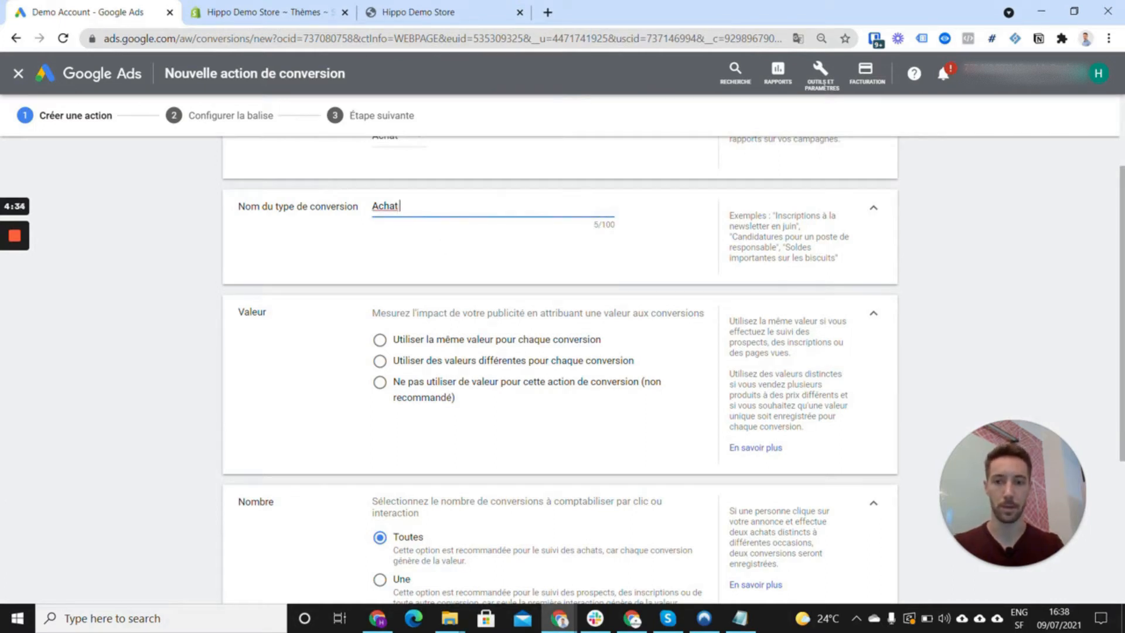
type("sur la boutique")
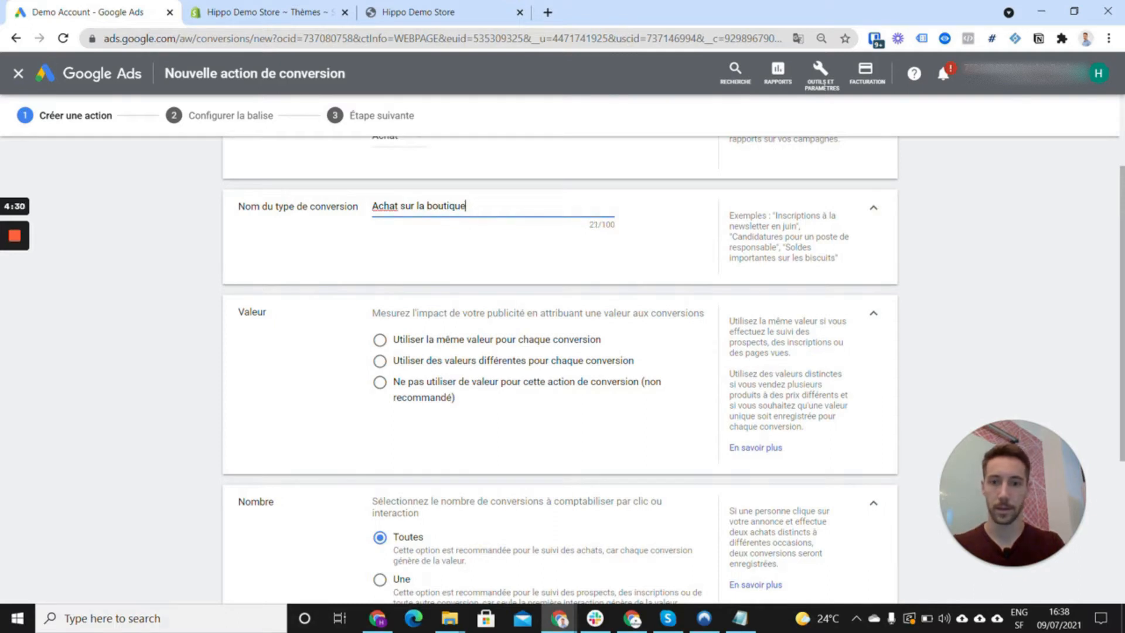
Use different values for each conversion, keep the other default settings, and create the conversion action
scroll(477, 384, "down", 1)
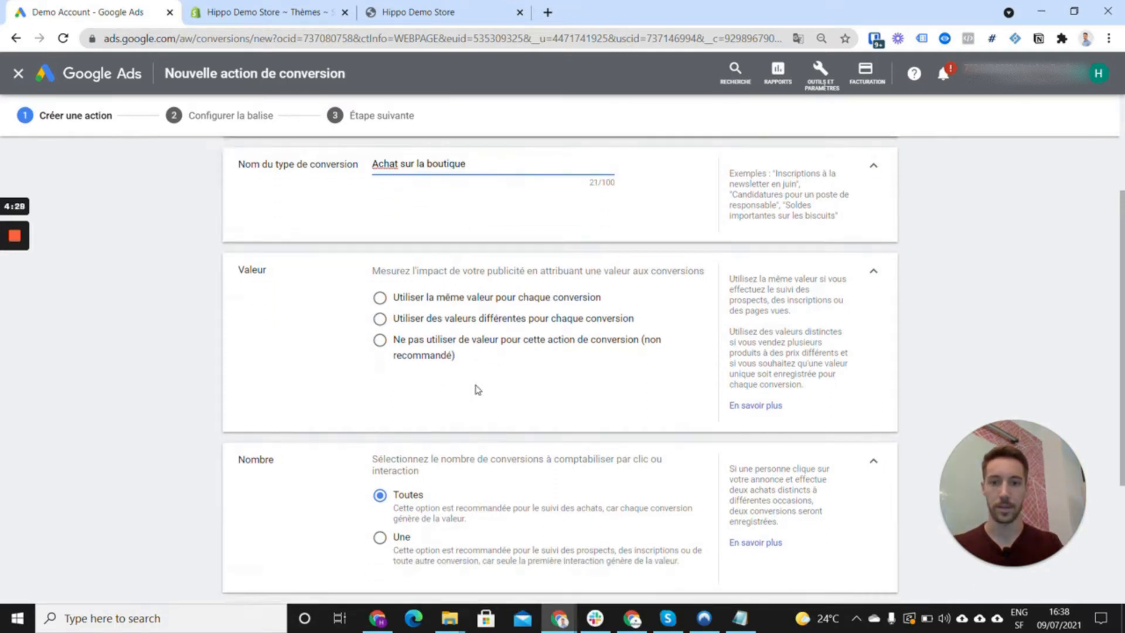
left_click(449, 322)
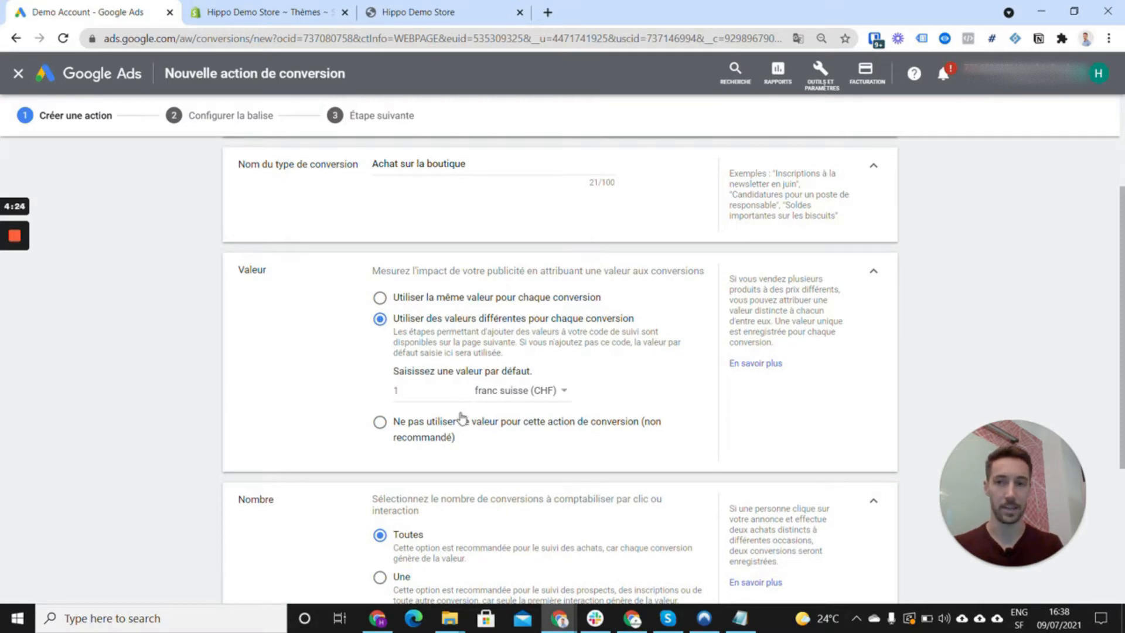
scroll(462, 418, "down", 2)
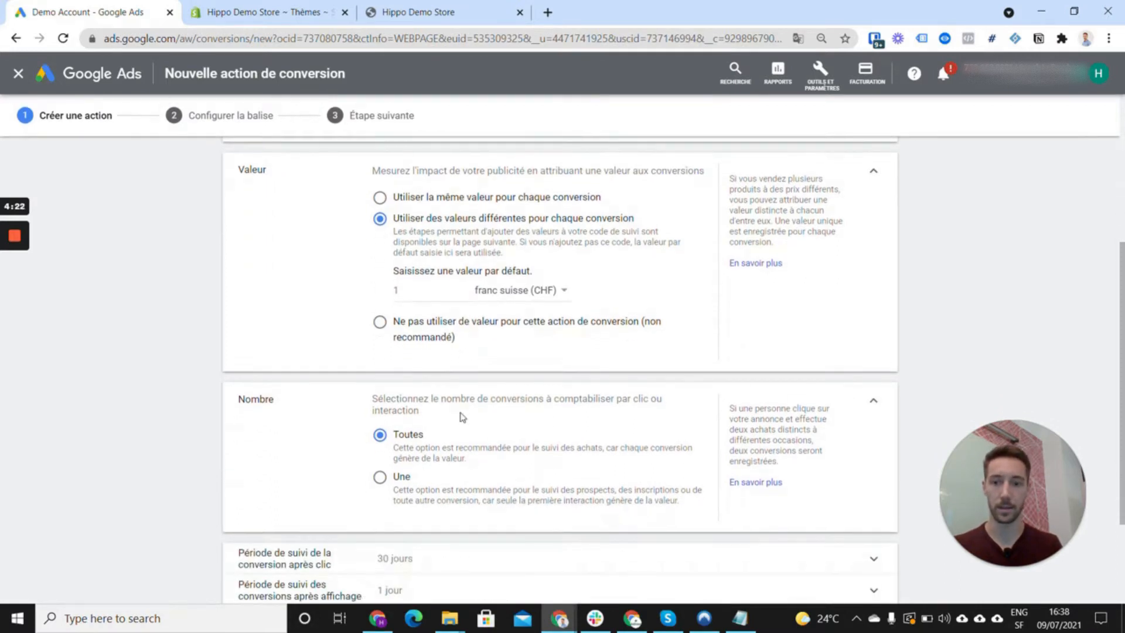
scroll(462, 417, "down", 2)
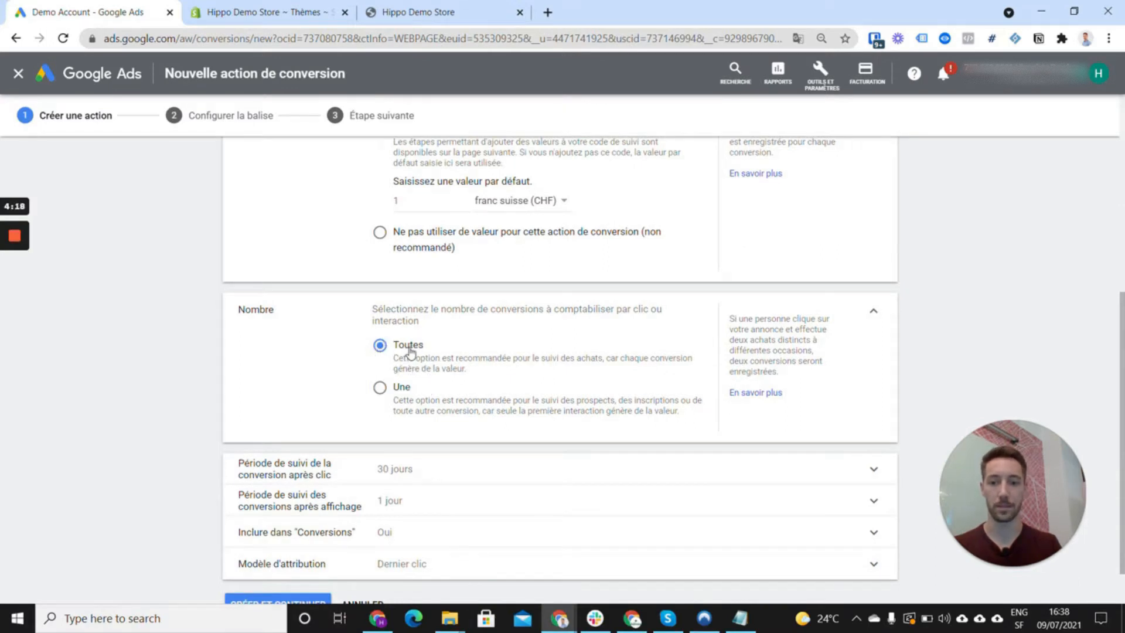
scroll(410, 351, "down", 1)
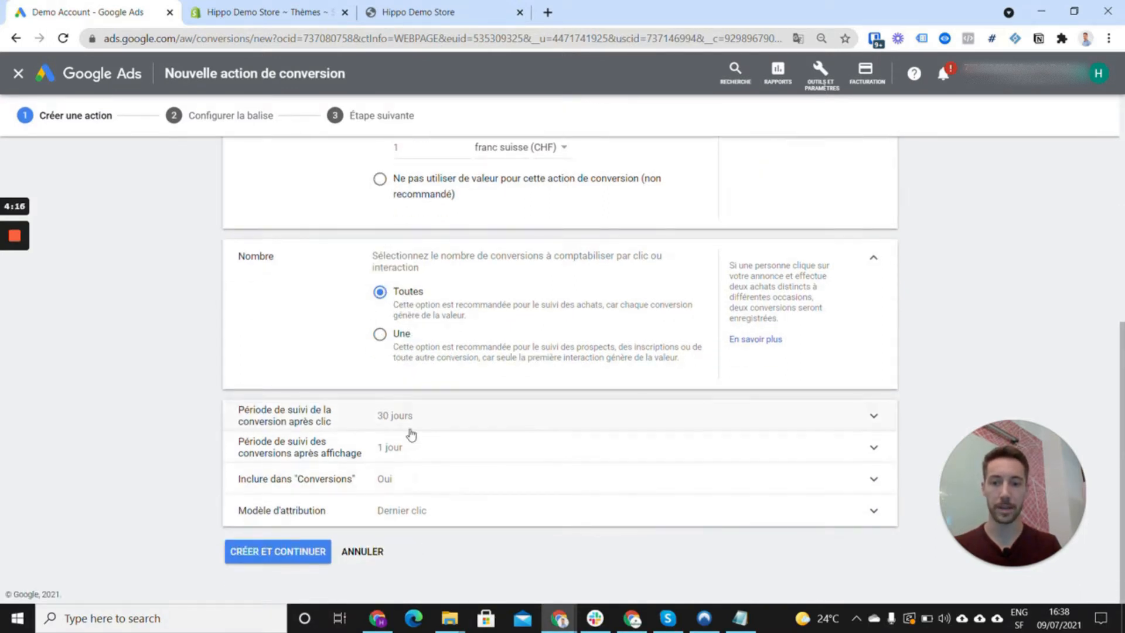
left_click(294, 557)
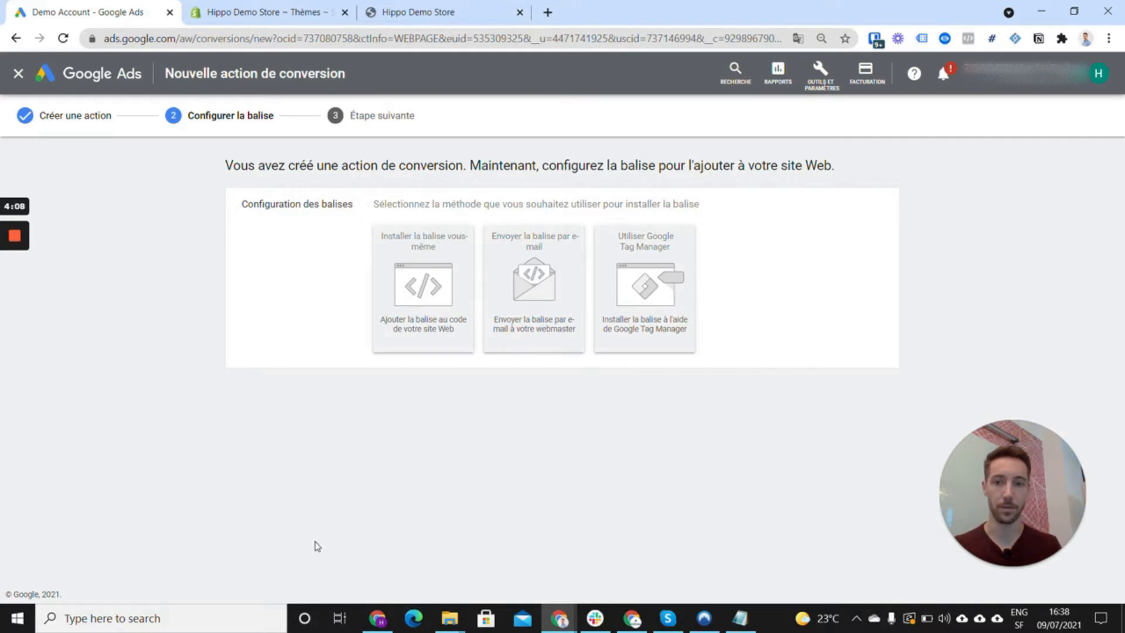
Choose to install the tag yourself and copy the whole global site tag snippet
left_click(417, 279)
scroll(418, 278, "down", 5)
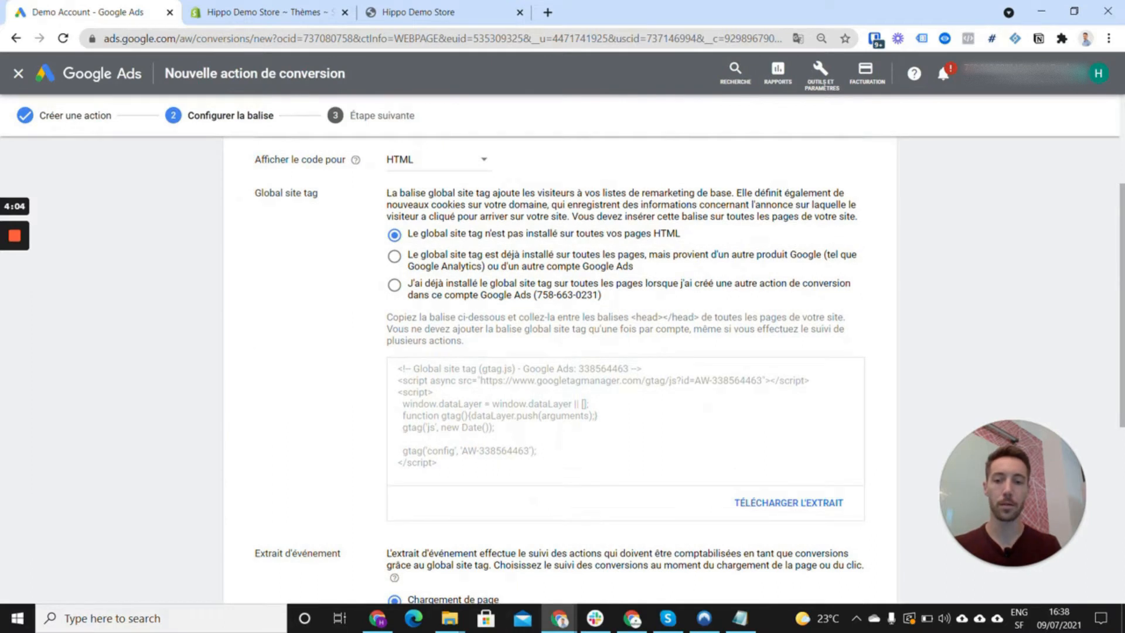
left_click_drag(437, 463, 398, 368)
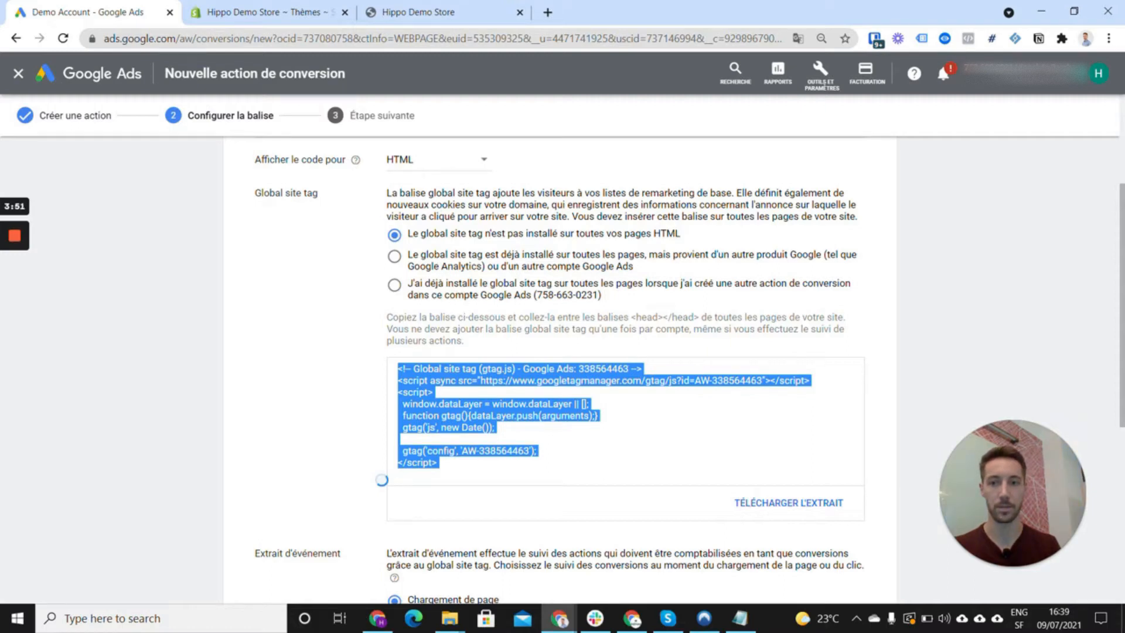
right_click(425, 422)
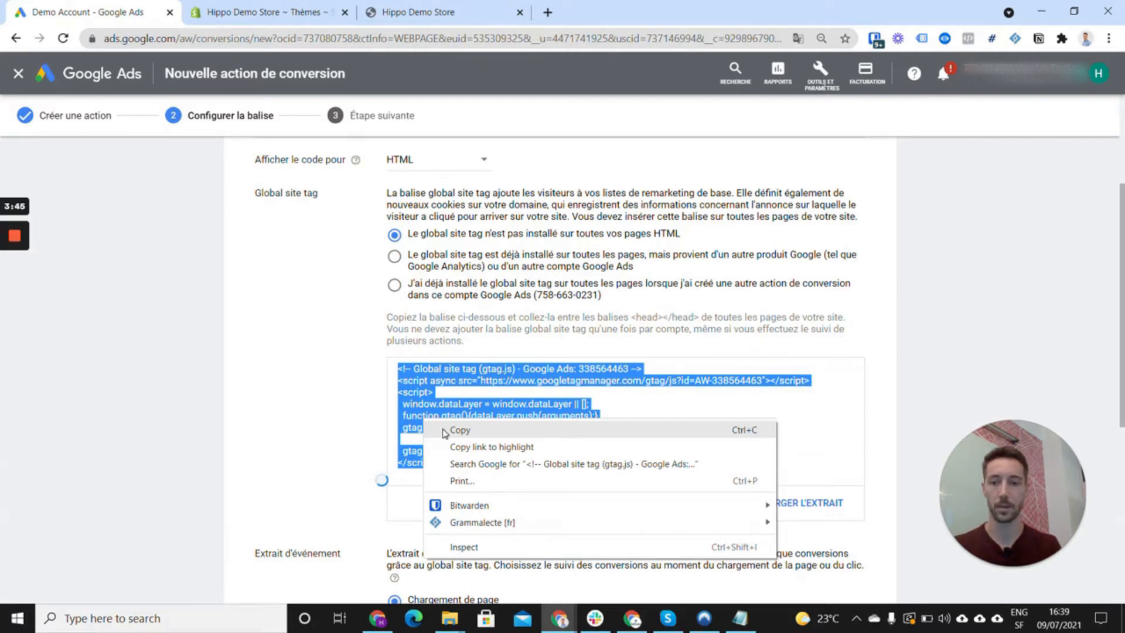
left_click(443, 432)
Switch to the Shopify admin and open the theme.liquid layout in the current Simple theme's code
left_click(281, 6)
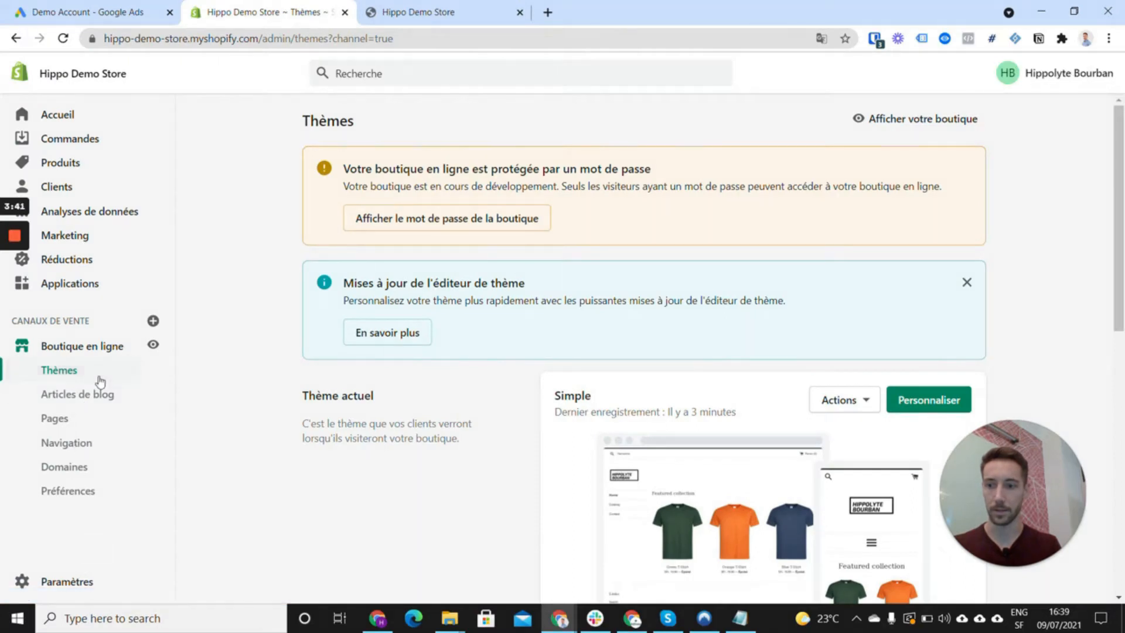
left_click(851, 403)
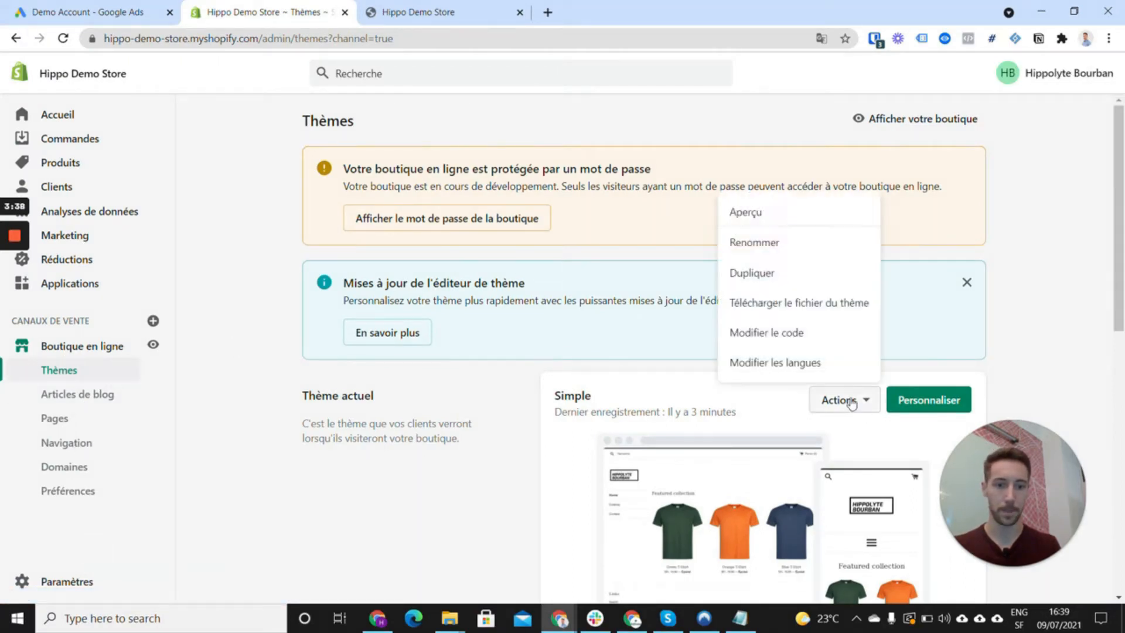
left_click(793, 335)
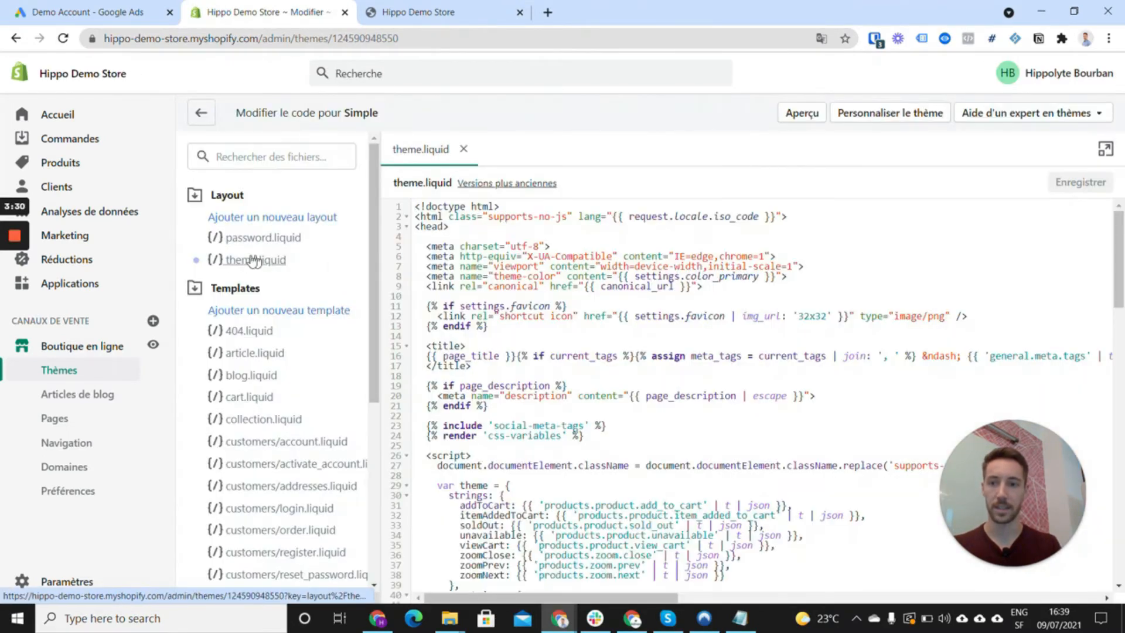
left_click(252, 261)
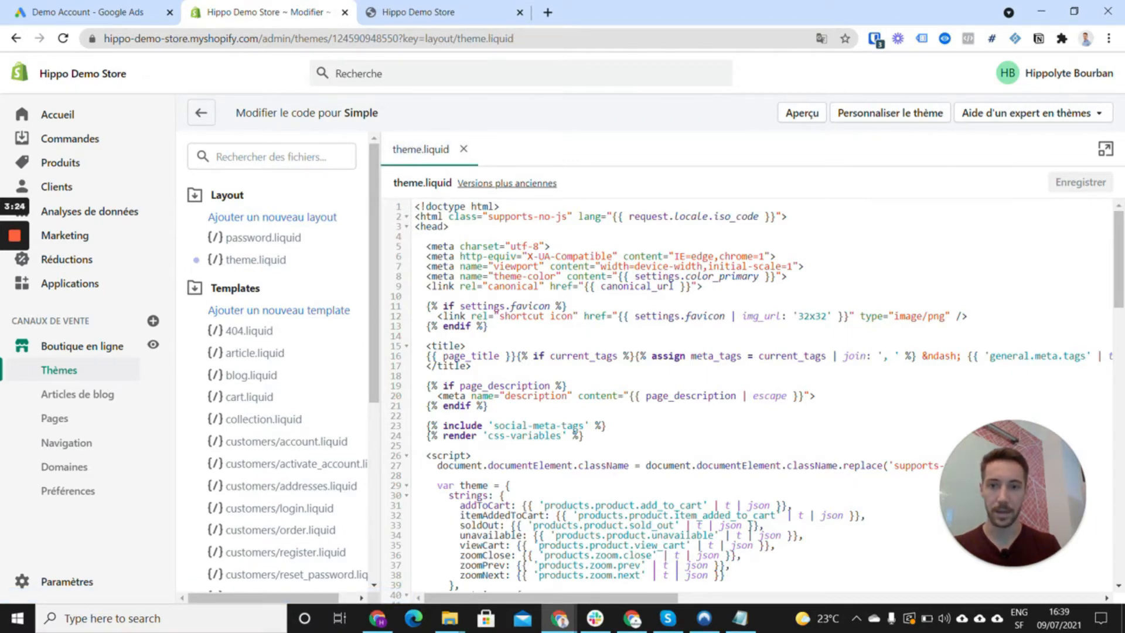
Paste the global site tag just below the opening <head> tag in theme.liquid, save the file, and return to the online store section
left_click(449, 226)
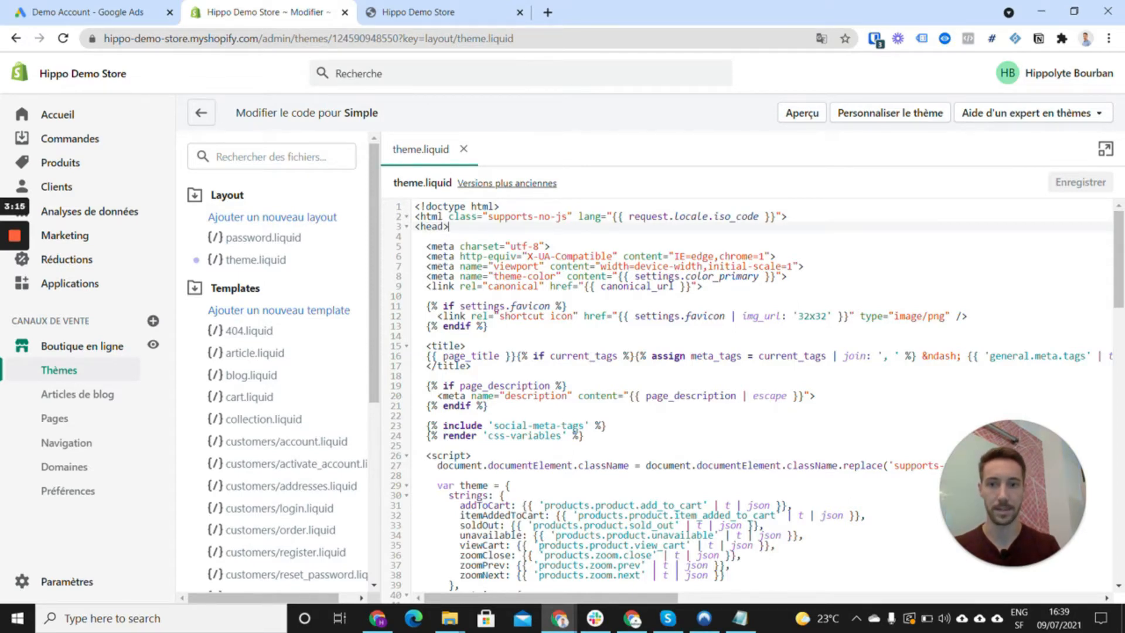
key("Return")
key("Return")
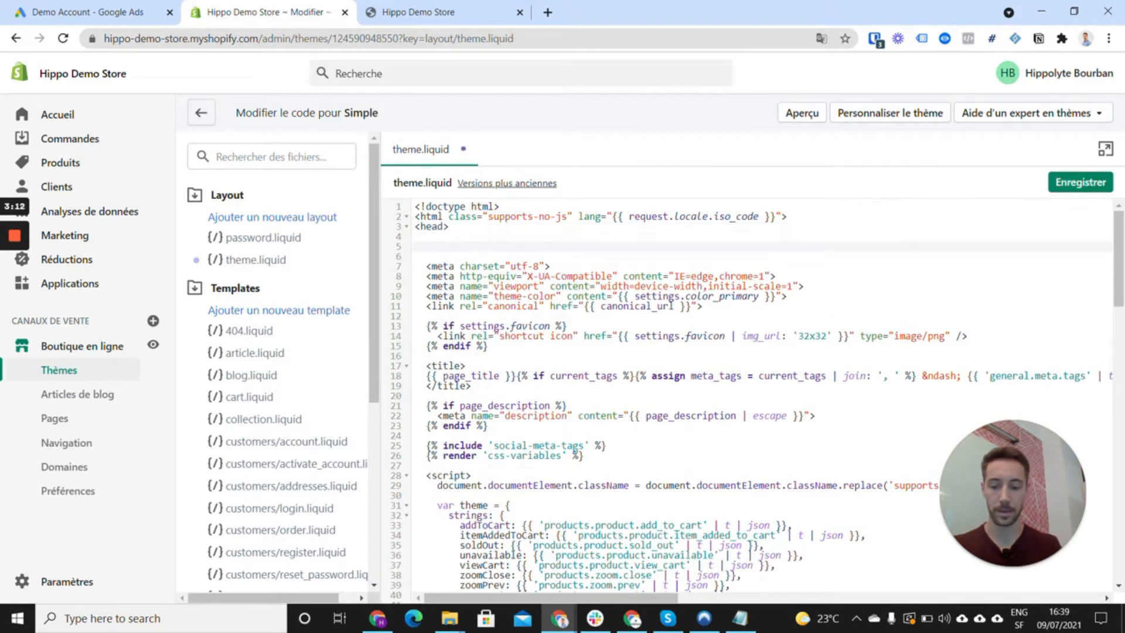
key("ctrl+v")
left_click(1067, 186)
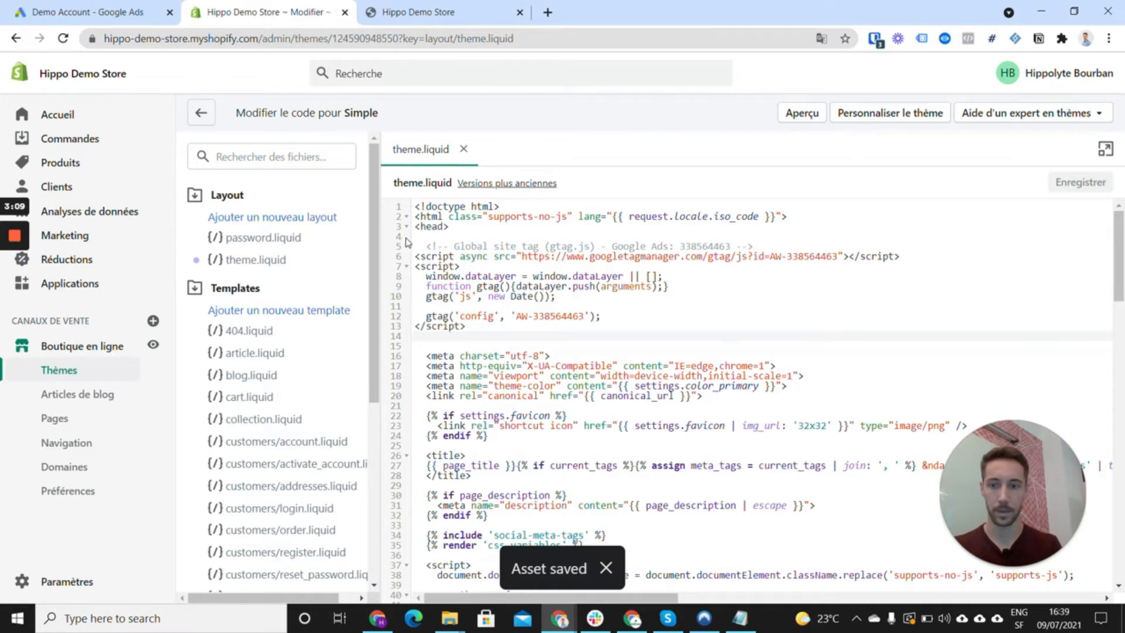
left_click(56, 344)
Switch to the storefront, reload the home page, and check its tags with Google Tag Assistant Legacy
left_click(423, 7)
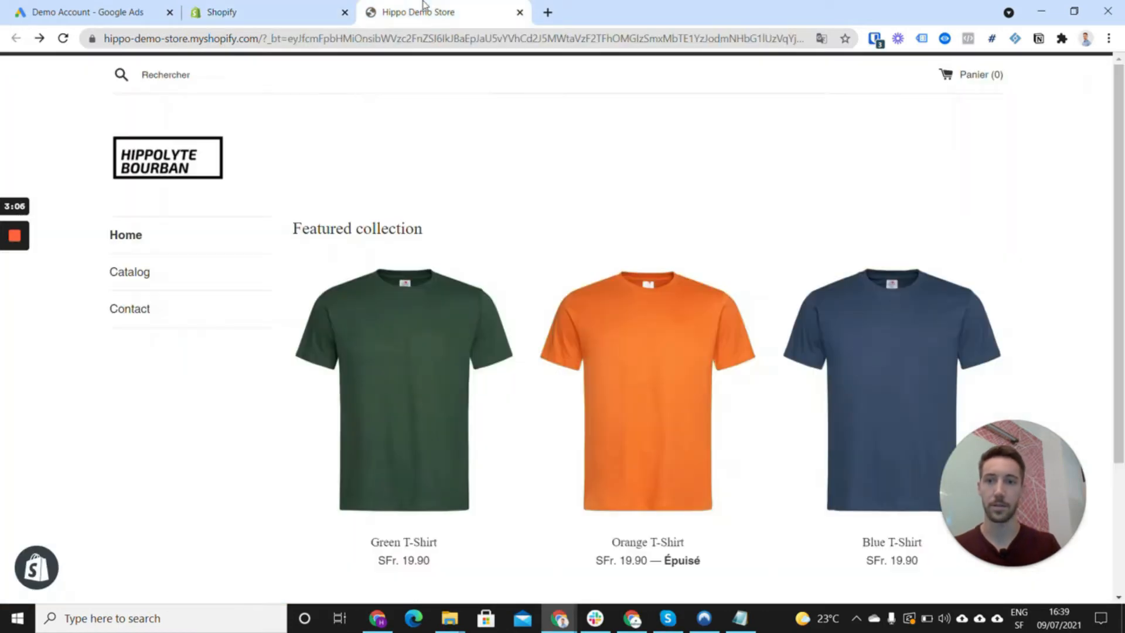
left_click(922, 39)
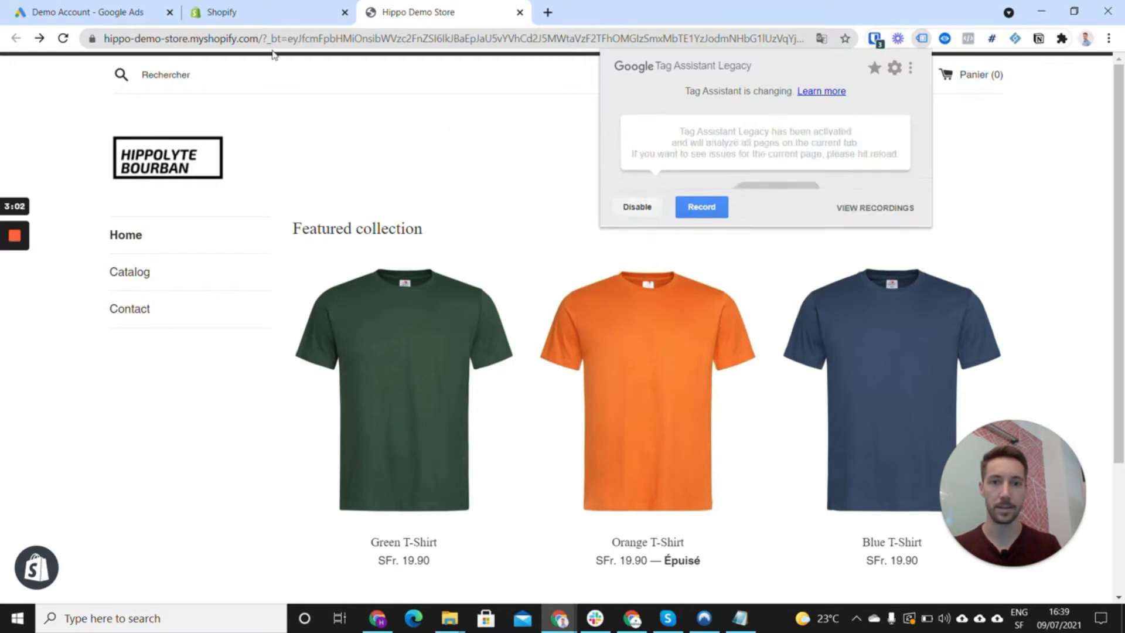
left_click(63, 38)
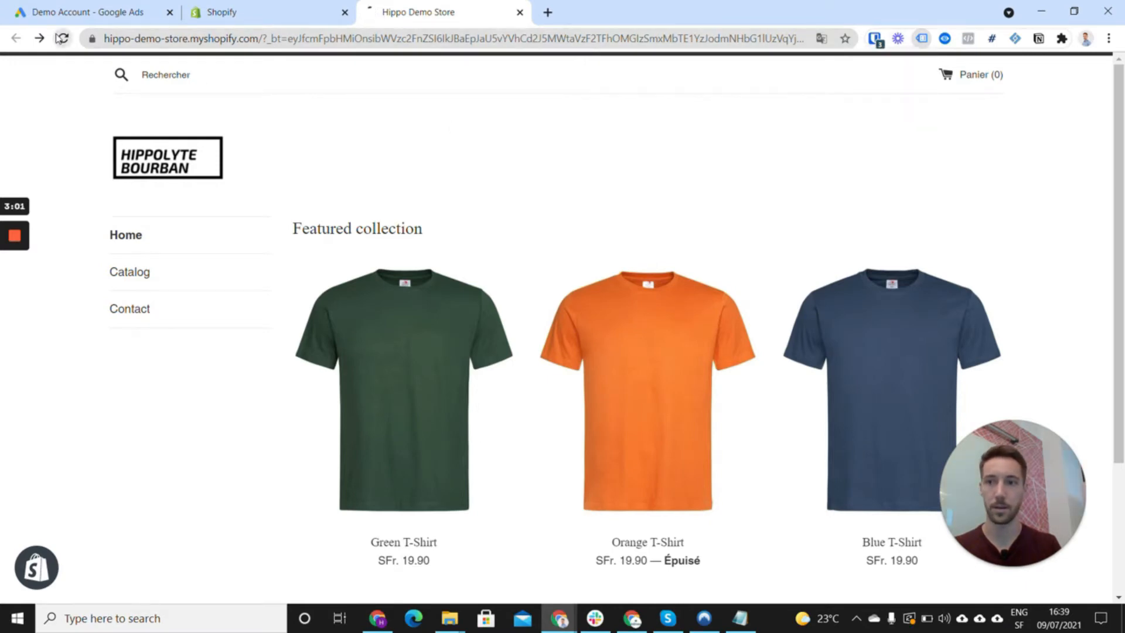
left_click(921, 39)
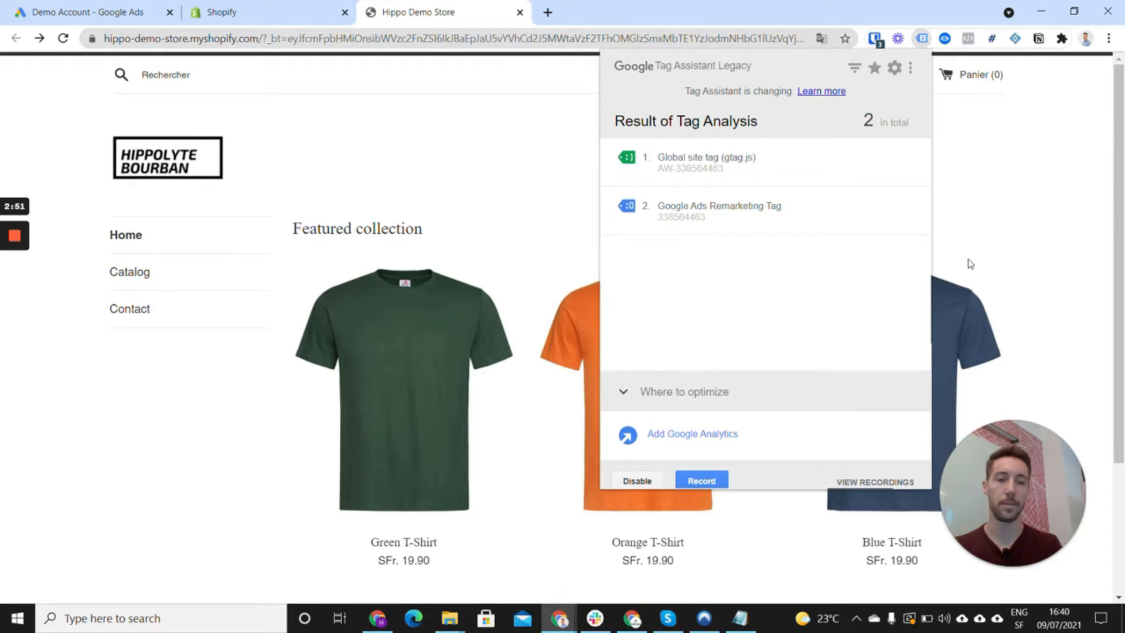
Start a direct purchase of the Blue T-Shirt and check the checkout page's tags with Tag Assistant
left_click(958, 301)
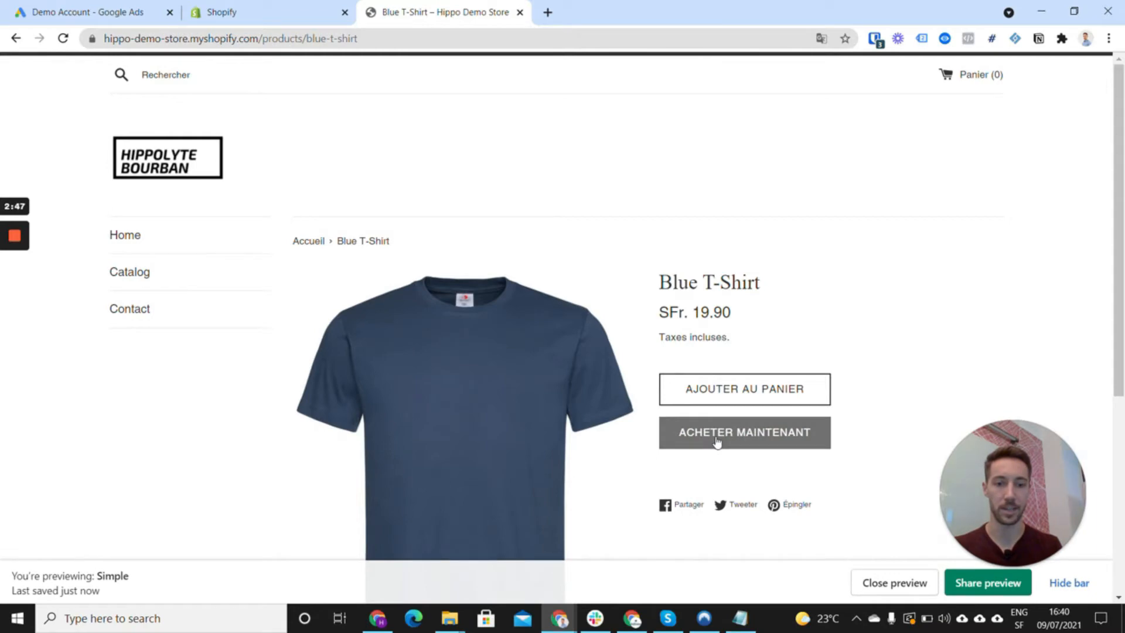
left_click(716, 441)
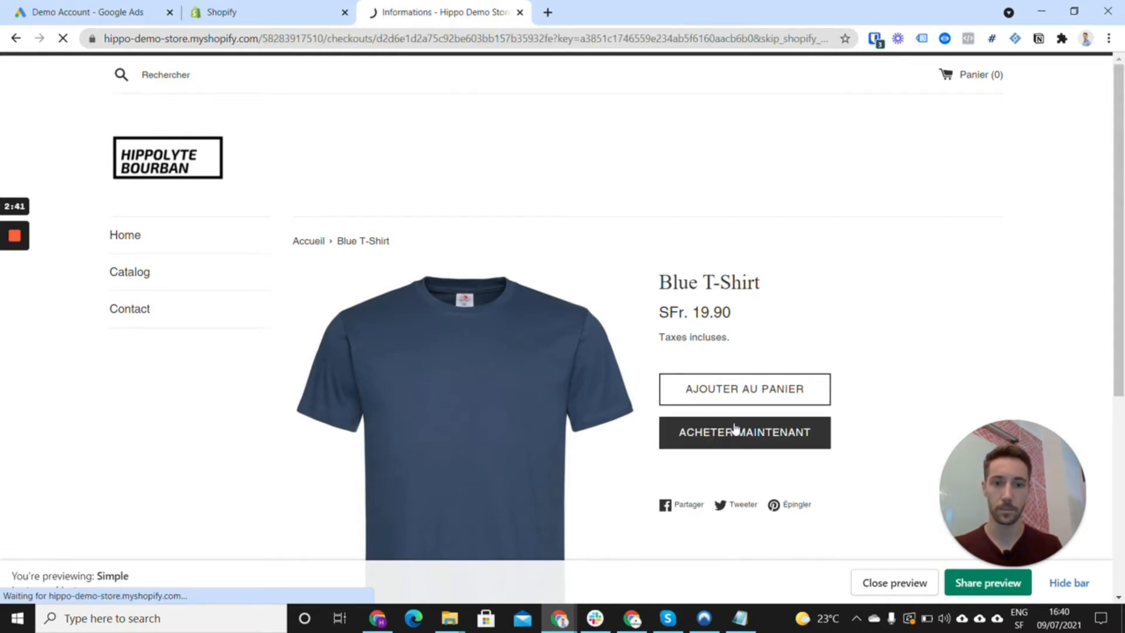
left_click(922, 38)
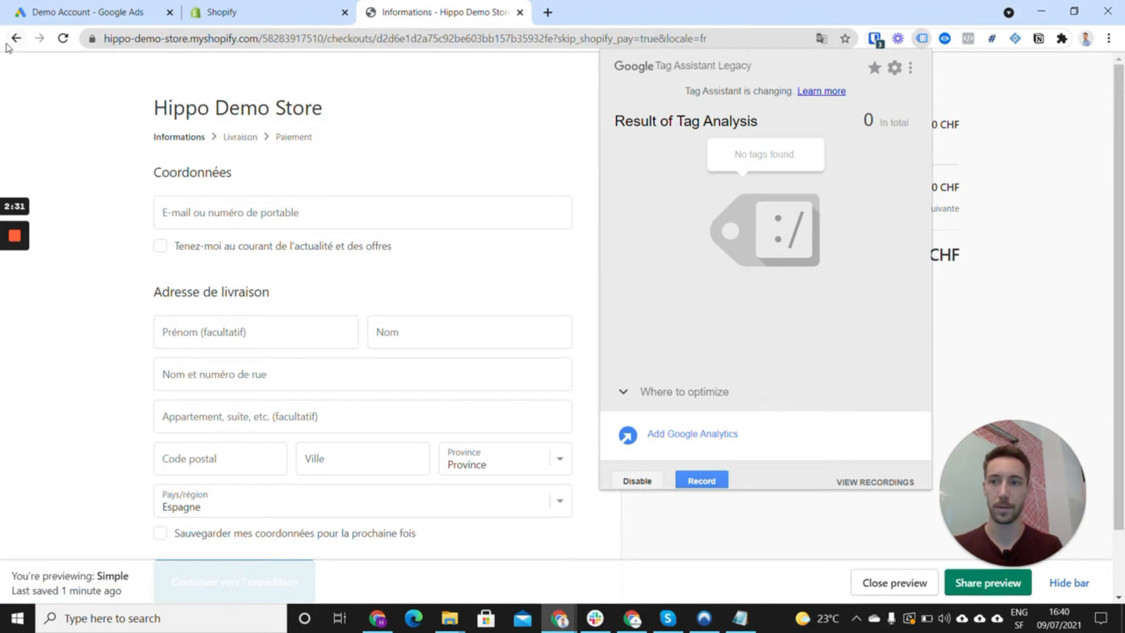
Return to the Shopify admin and open the Paiement settings at the order processing section to find Scripts supplémentaires
left_click(250, 8)
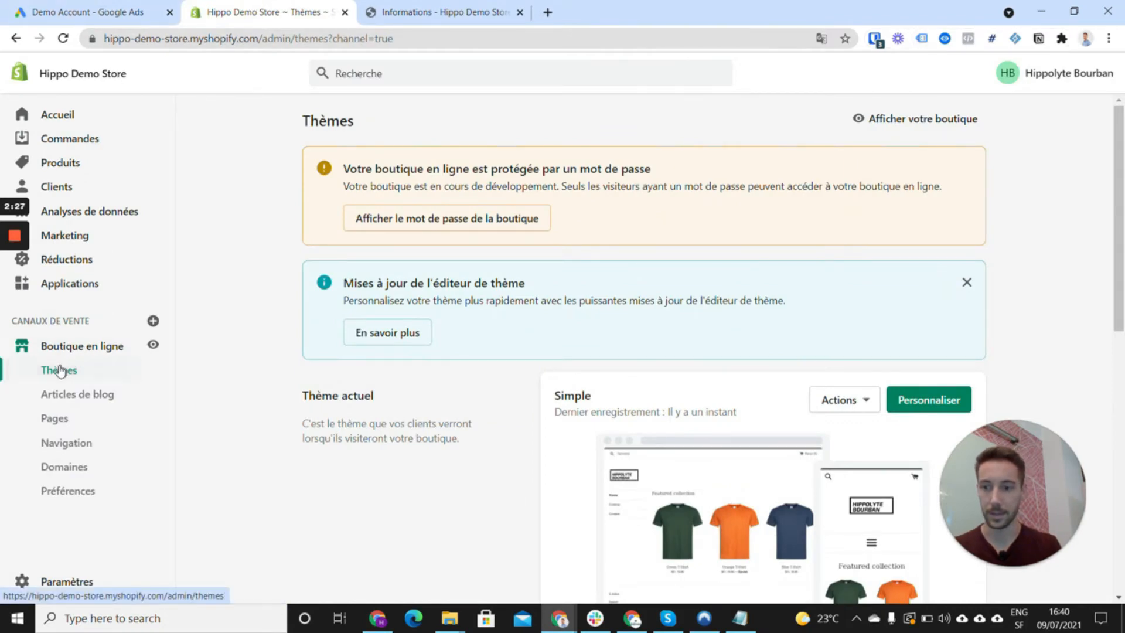
left_click(41, 582)
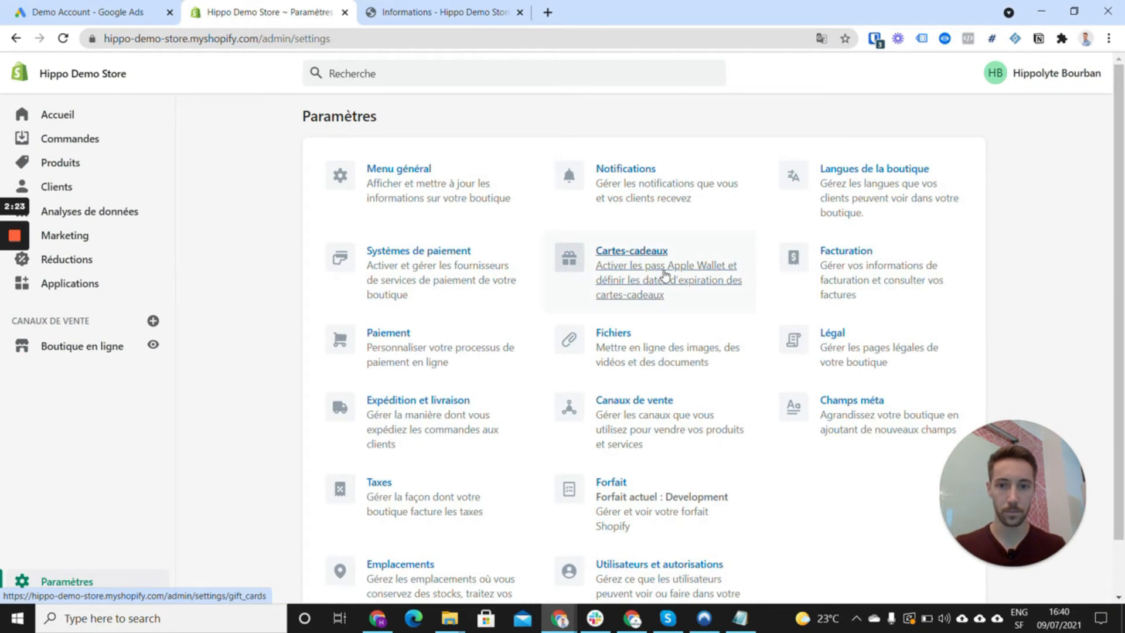
left_click(473, 341)
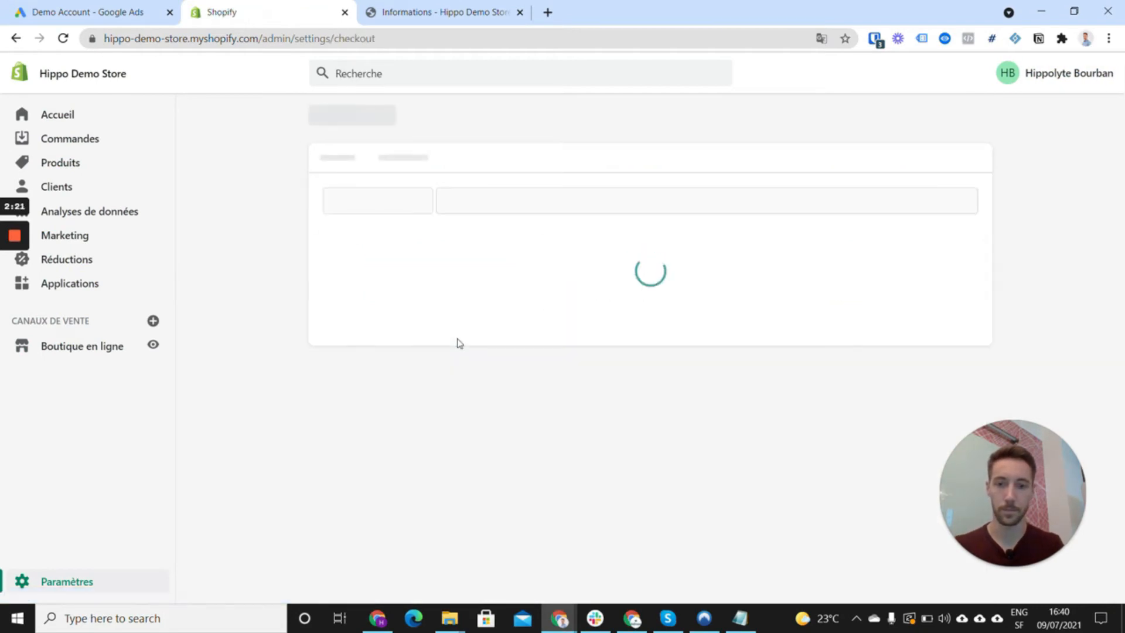
scroll(542, 404, "down", 11)
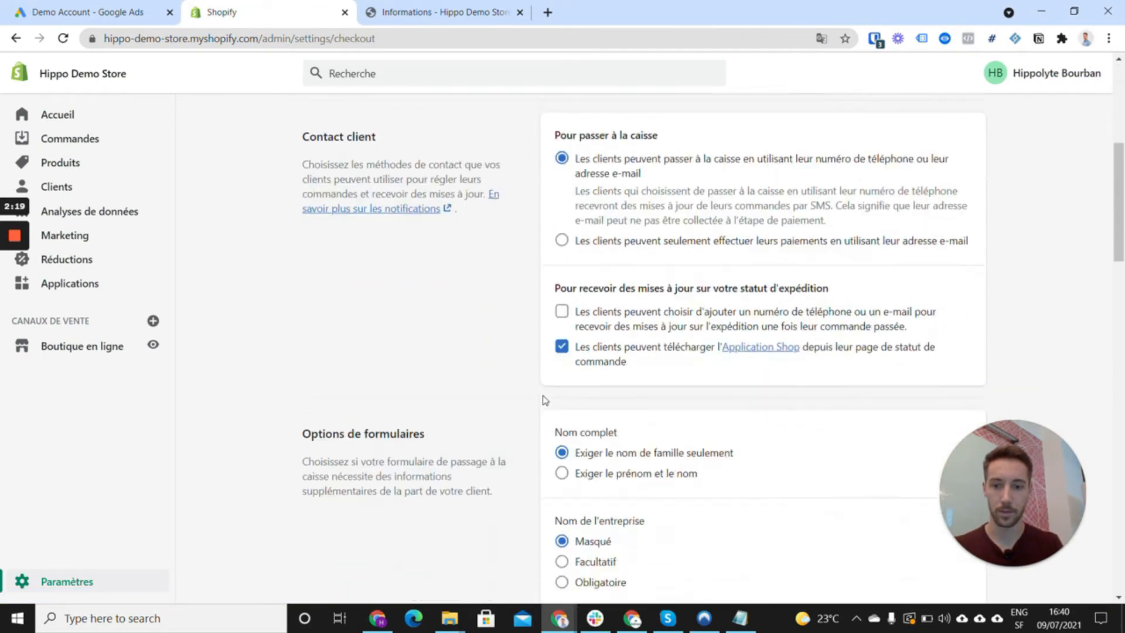
scroll(543, 394, "down", 10)
scroll(543, 392, "up", 3)
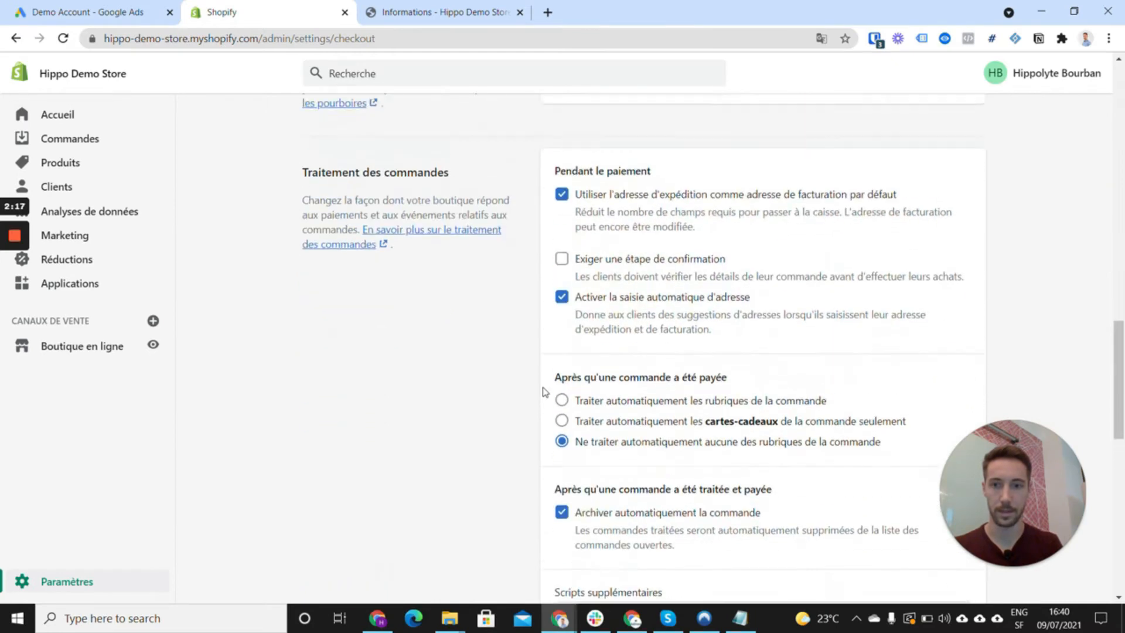
Paste the Google Ads global site tag into Scripts supplémentaires and add an empty line below its closing script tag
scroll(645, 352, "down", 5)
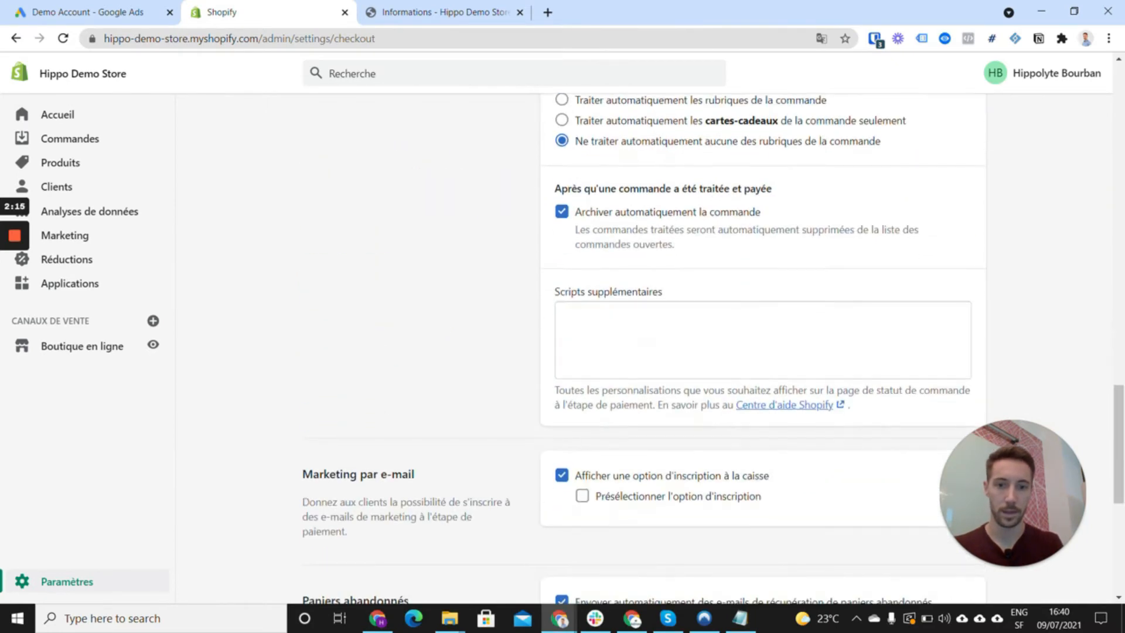
left_click(647, 330)
type("<!-- Global site tag (gtag.js) - Google Ads: 338564463 --> <script async src=\"https://www.googletagmanager.com/gtag/js?id=AW-338564463\"></script> <script>   window.dataLayer = window.dataLayer || [];   function gtag(){dataLayer.push(arguments);}   gtag('js', new Date());    gtag('config', 'AW-338564463'); </script>")
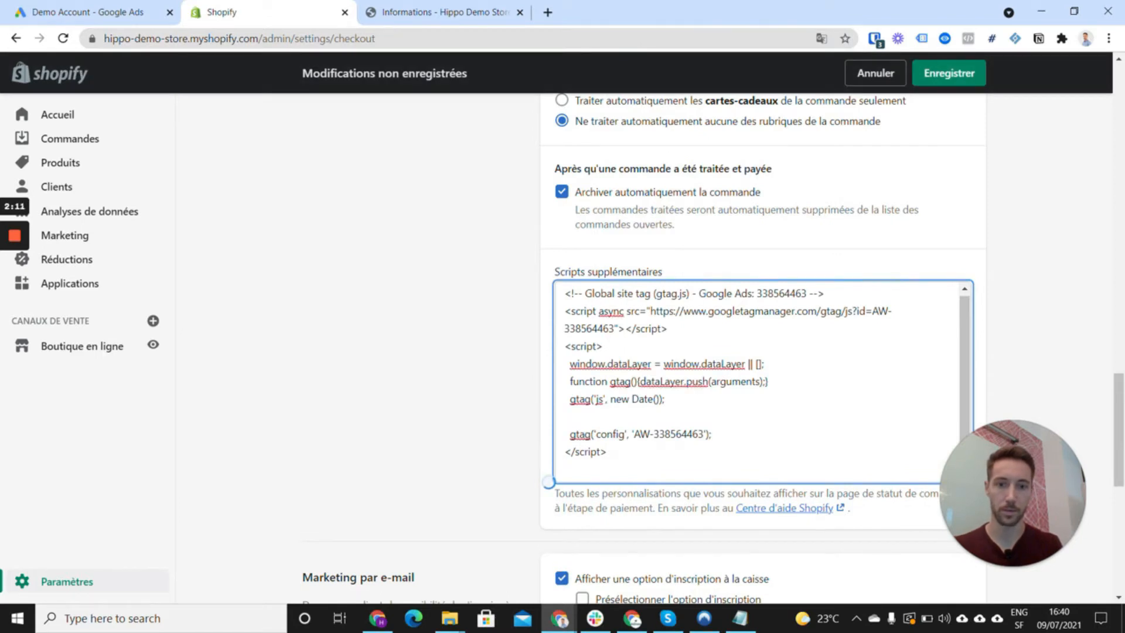
scroll(702, 351, "down", 1)
key("Return")
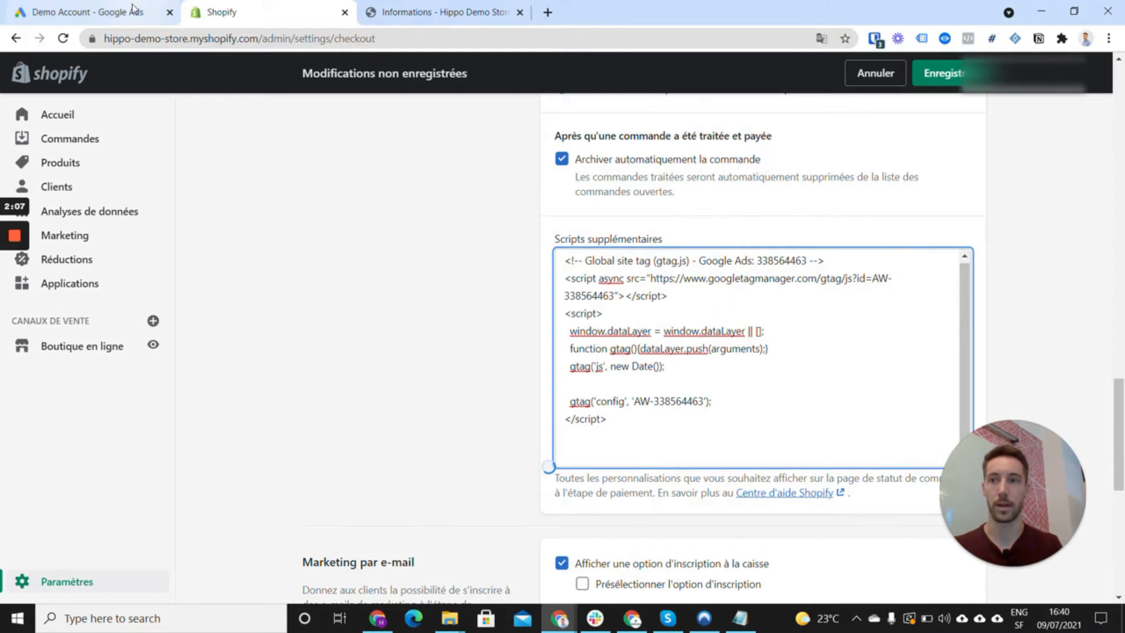
Copy the page-load event snippet for Achat sur la boutique from Google Ads and paste it below the global site tag in Shopify's Scripts supplémentaires
left_click(102, 7)
scroll(456, 358, "down", 5)
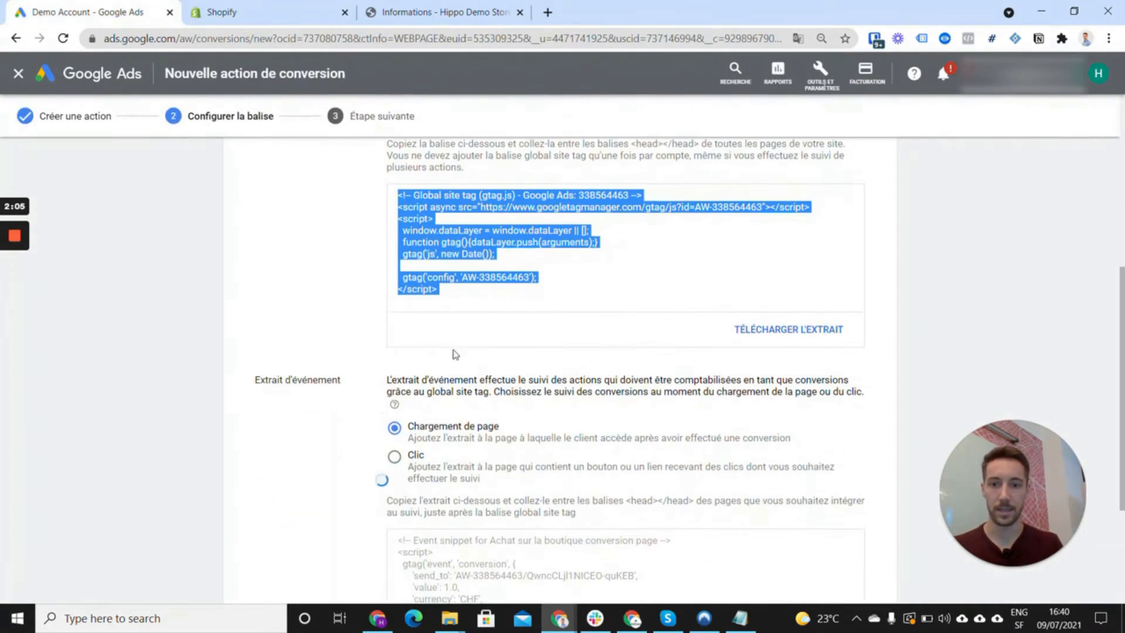
scroll(475, 429, "down", 2)
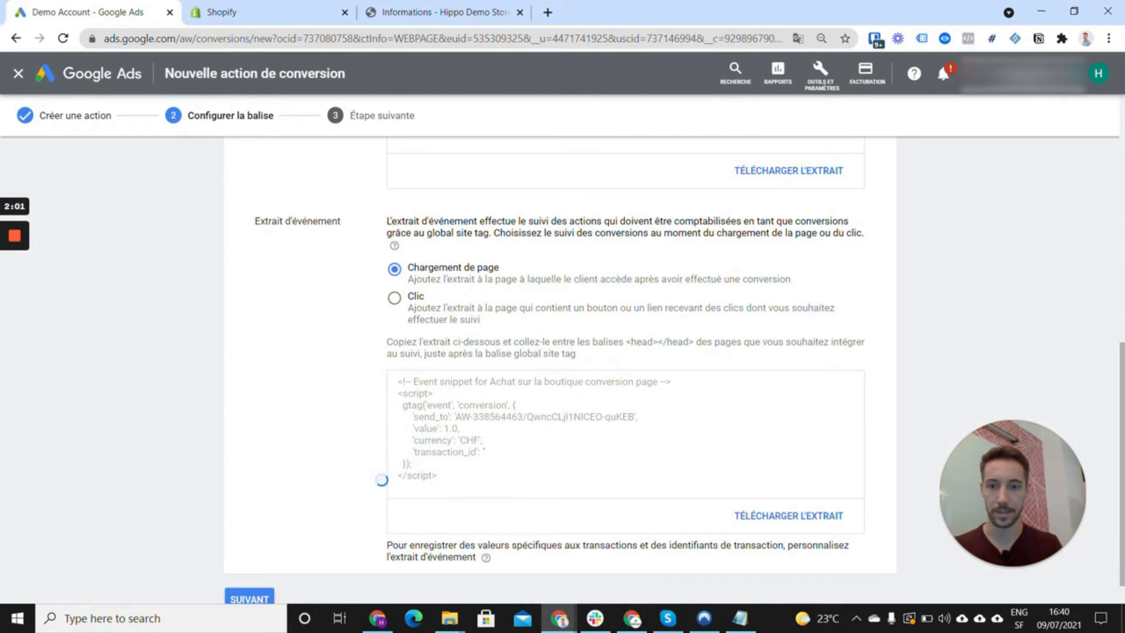
right_click(396, 385)
left_click_drag(396, 384, 381, 492)
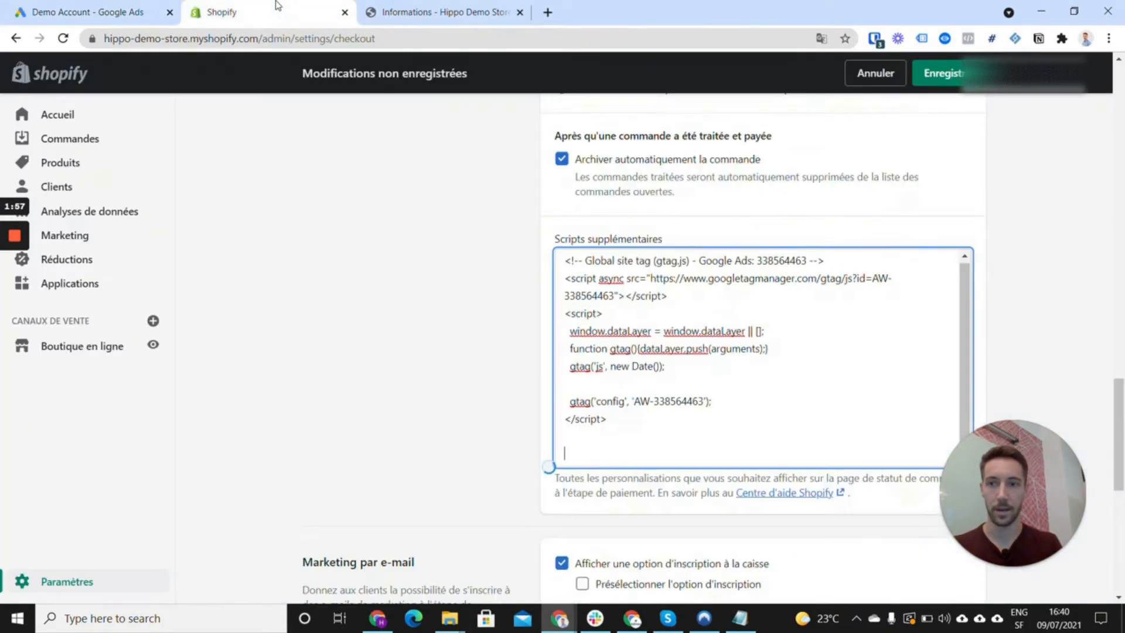
left_click(276, 10)
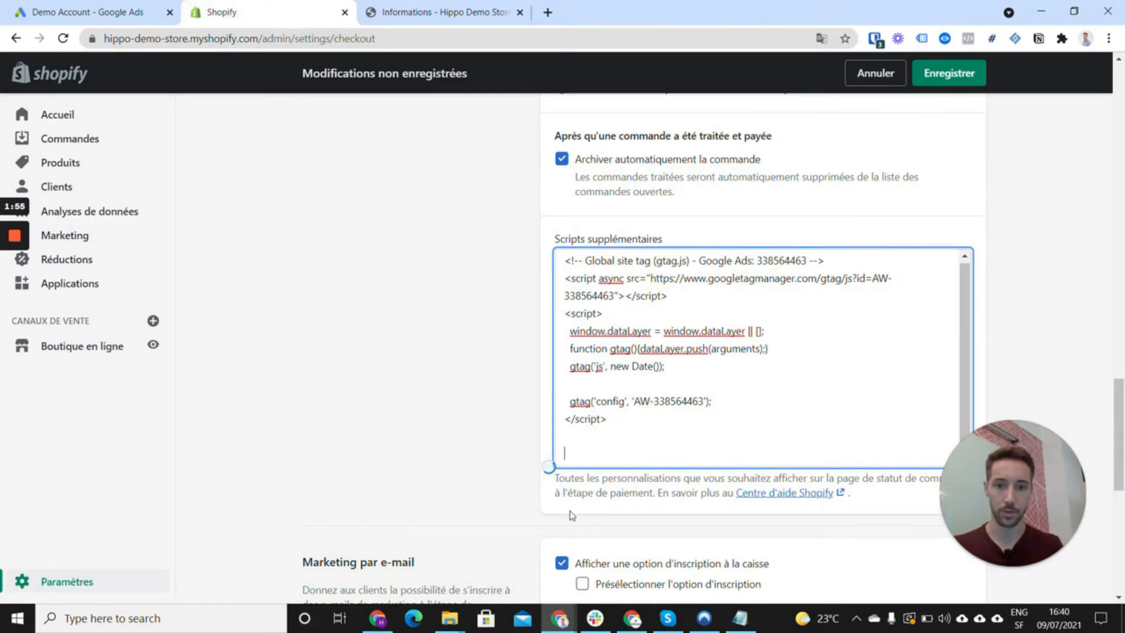
type("<!-- Event snippet for Achat sur la boutique conversion page --> <script>   gtag('event', 'conversion', {       'send_to': 'AW-338564463/QwncCLjl1NICEO-quKEB',       'value': 1.0,       'currency': 'CHF',       'transaction_id': ''   }); </script>")
scroll(756, 351, "down", 3)
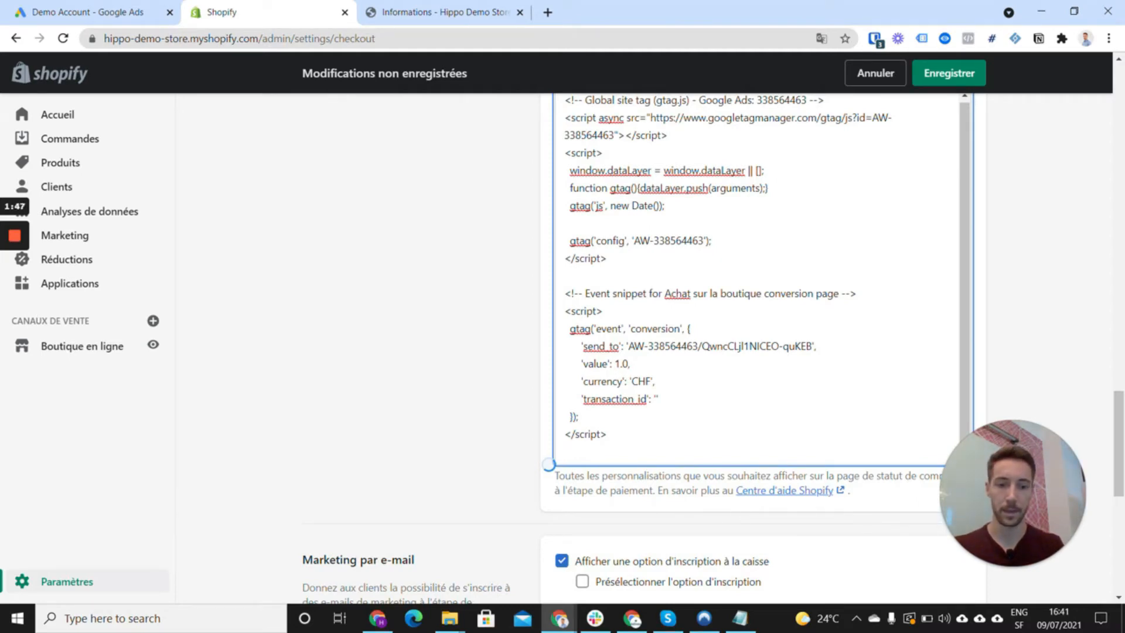
Replace the event snippet's value line with the Notepad line 'value': {{ checkout.total_price | money_without_currency }}
left_click(740, 618)
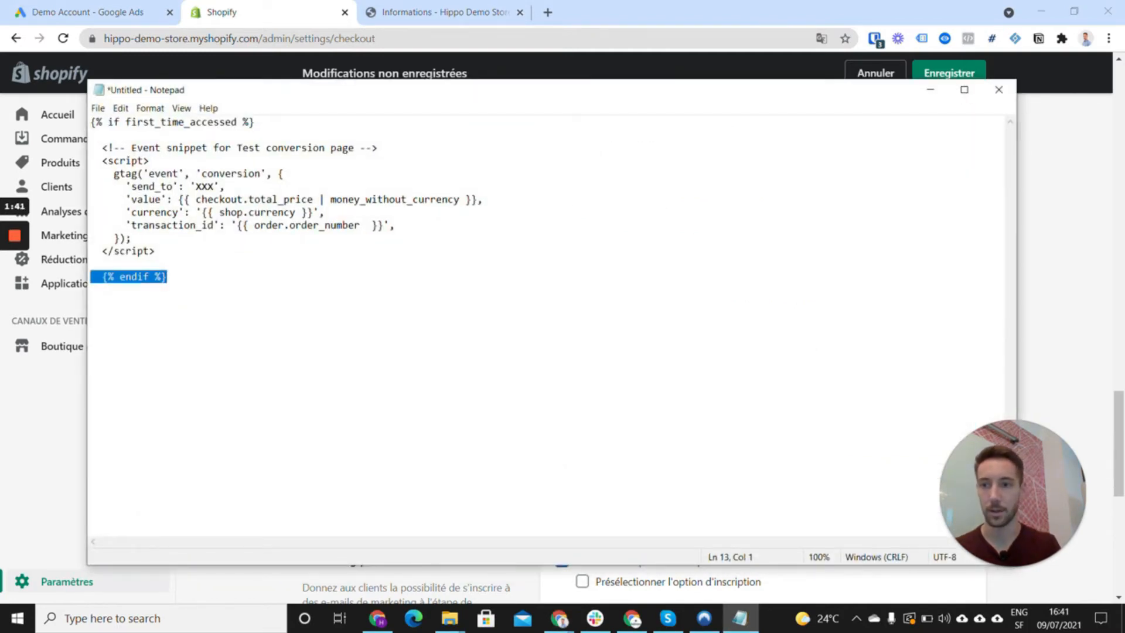
left_click_drag(125, 199, 482, 200)
key("ctrl+c")
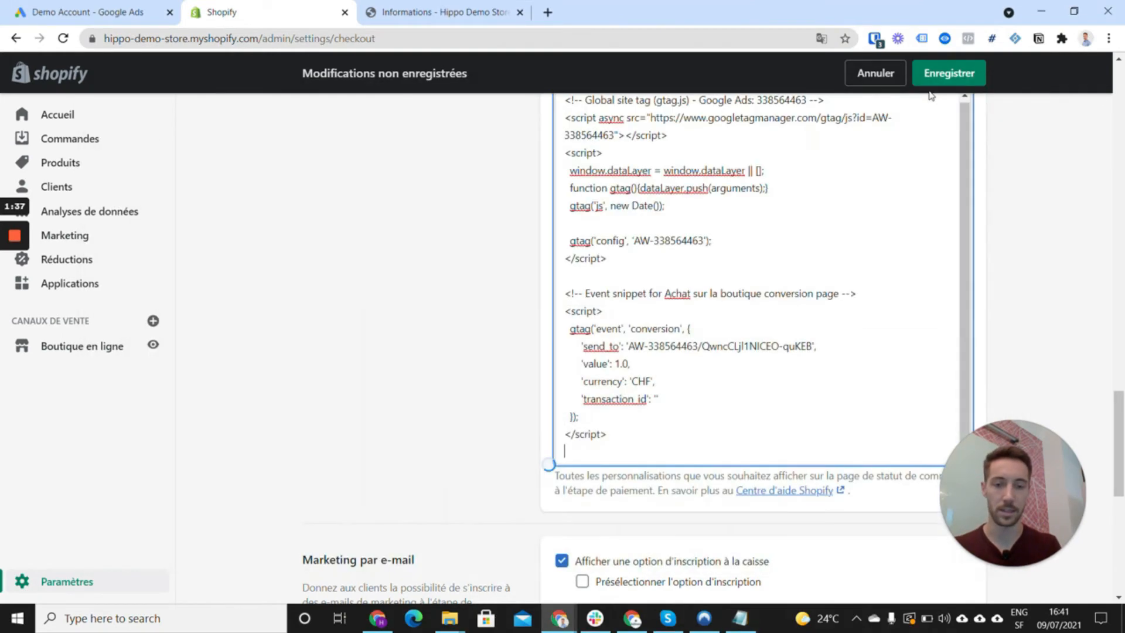
left_click(929, 89)
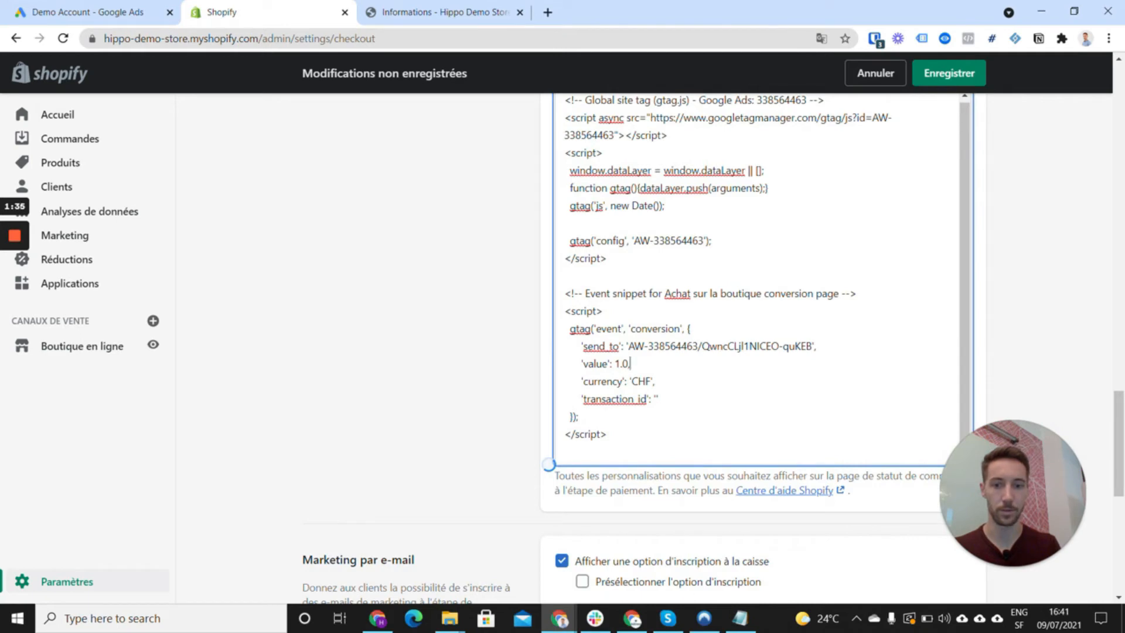
left_click_drag(631, 364, 581, 364)
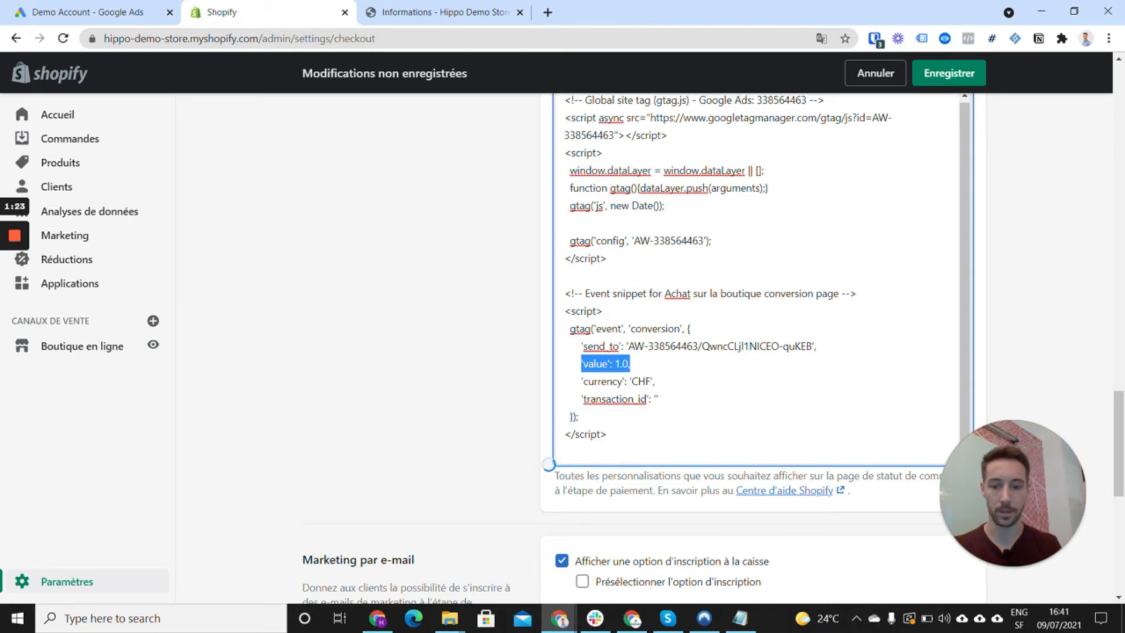
key("ctrl+v")
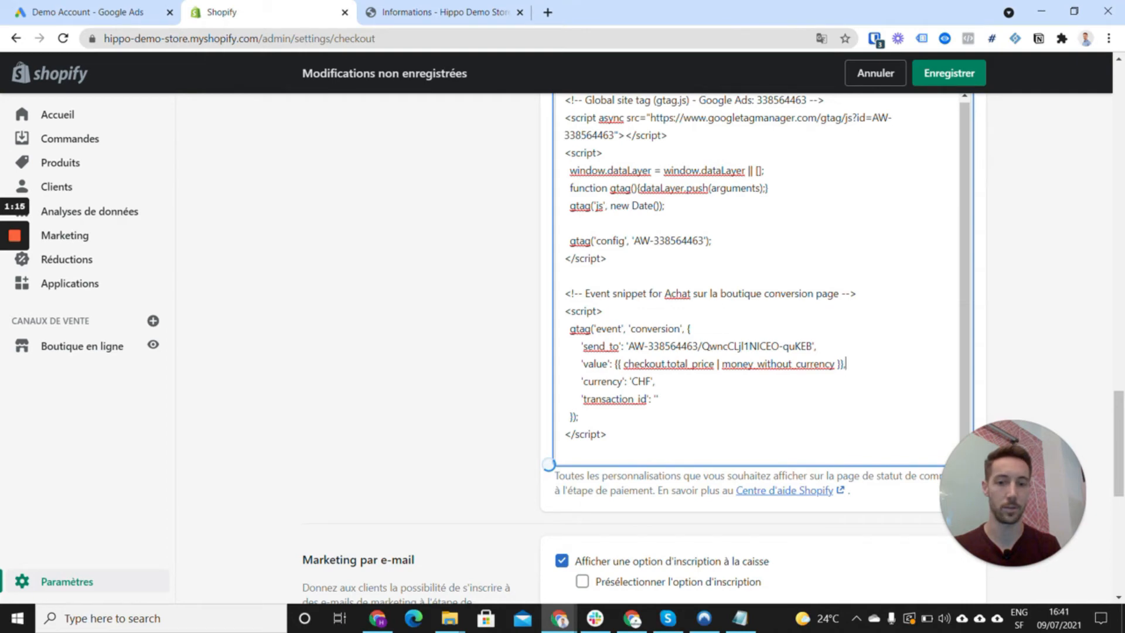
Replace the event snippet's transaction_id line with the Notepad line 'transaction_id': '{{ order.order_number }}'
left_click(739, 618)
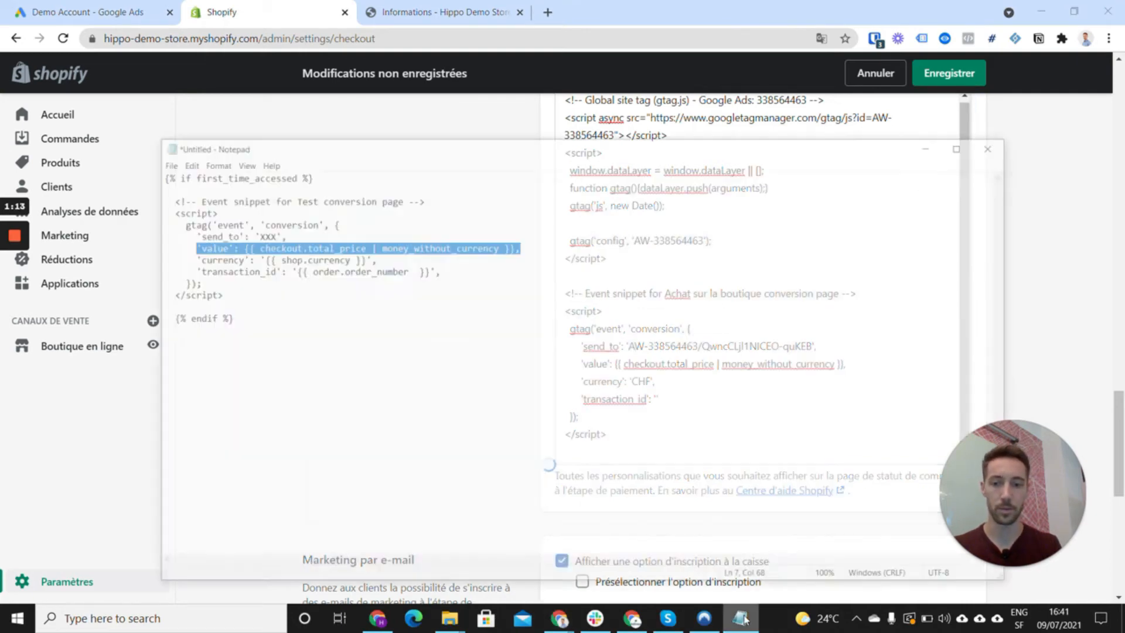
left_click_drag(125, 224, 396, 224)
key("ctrl+c")
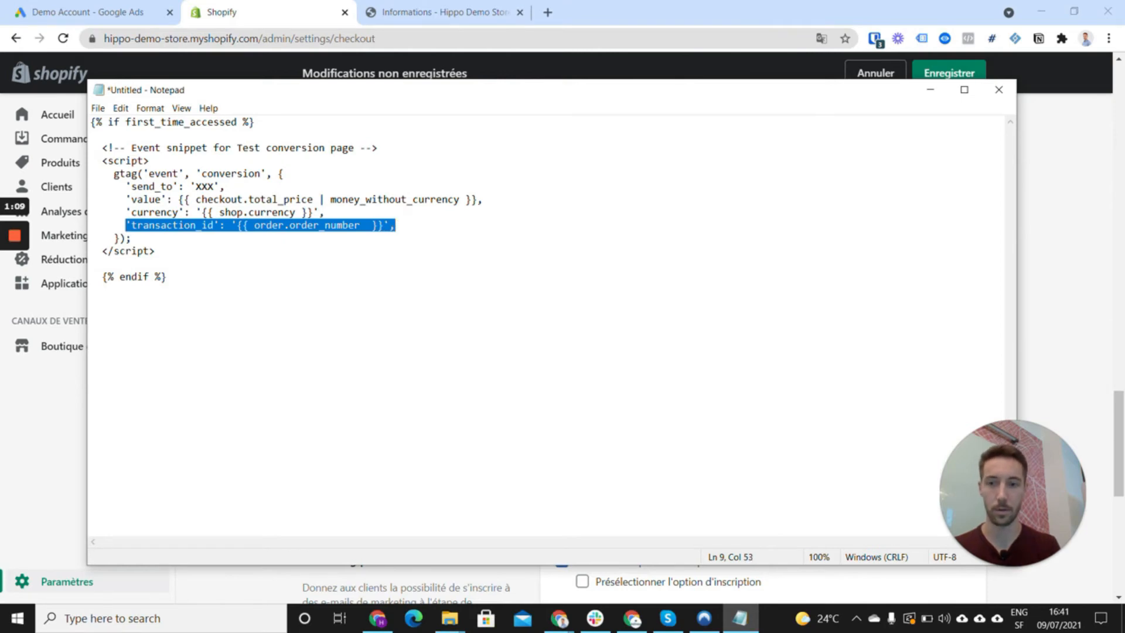
left_click_drag(659, 399, 581, 398)
key("ctrl+v")
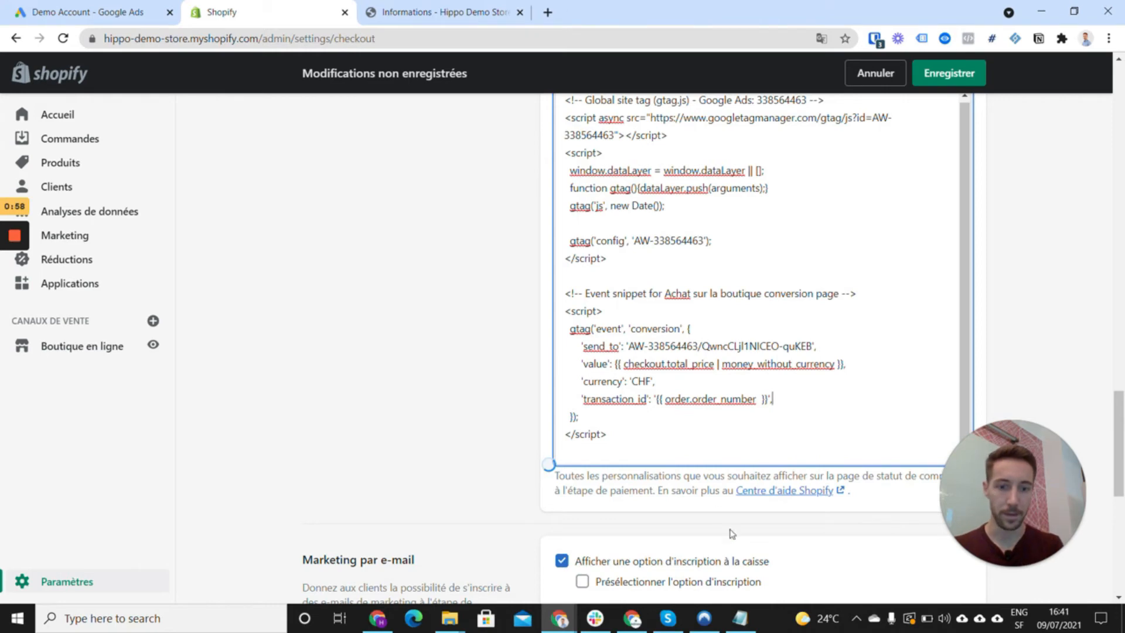
Insert the opening condition {% if first_time_accessed %} from Notepad on its own line directly above the event snippet comment
left_click(740, 618)
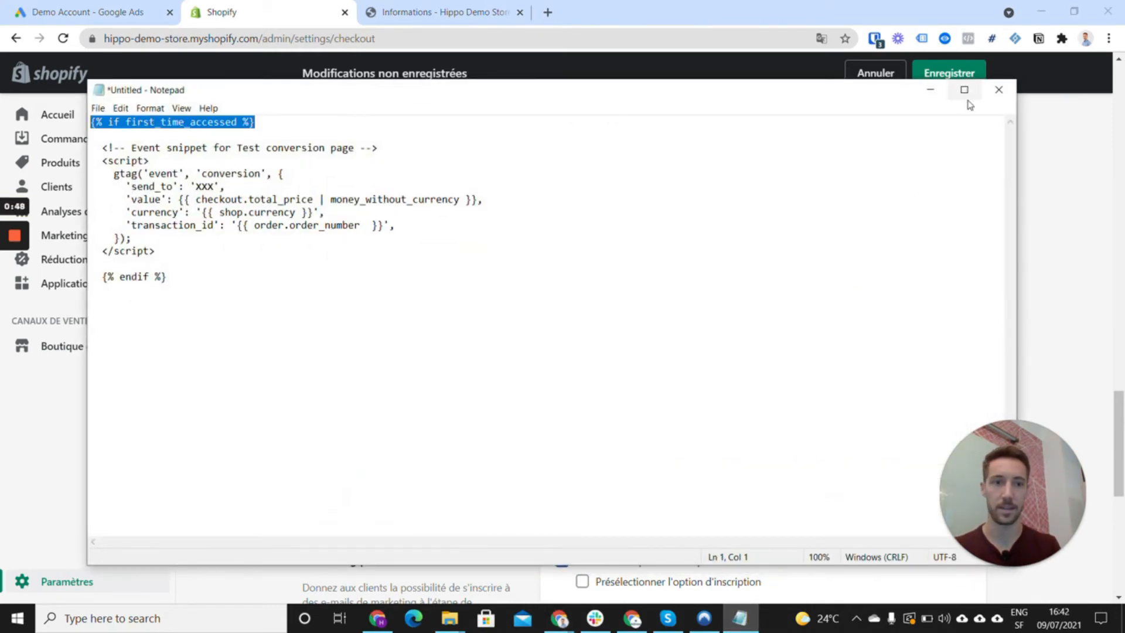
left_click(930, 90)
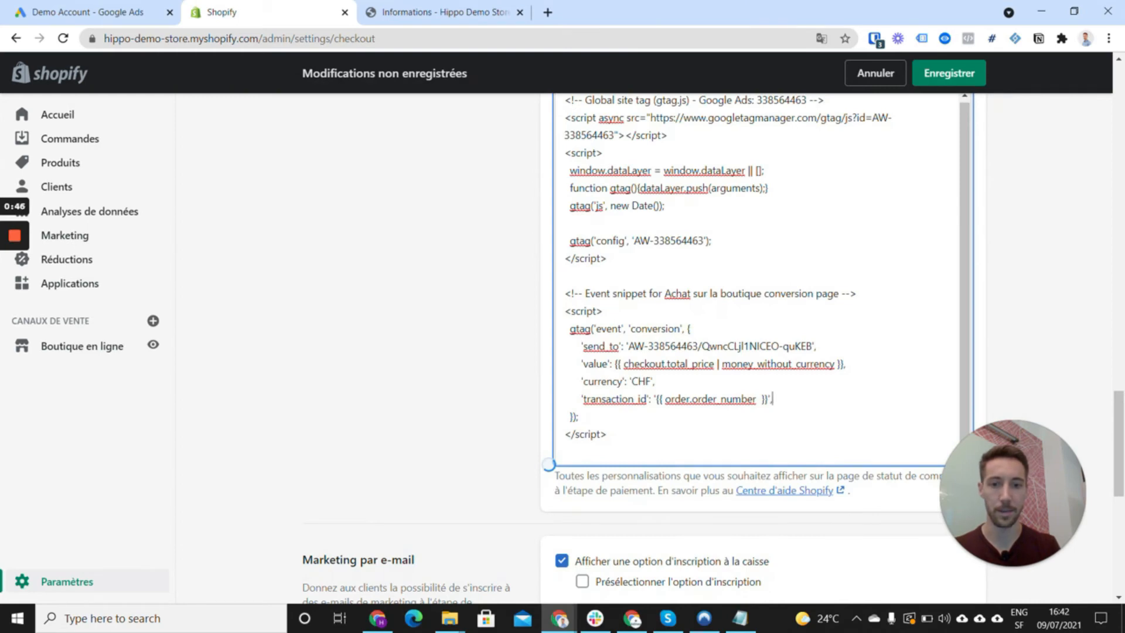
key("Return")
type("{% if first_time_accessed %}")
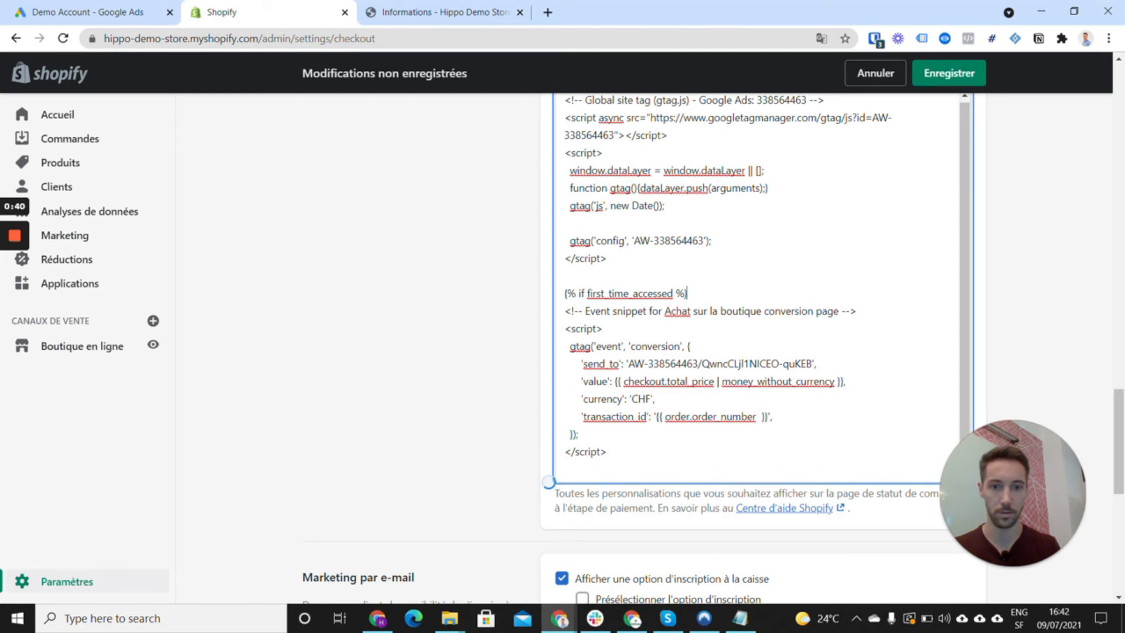
Copy {% endif %} from Notepad, paste it below the event snippet's closing script tag, and save the checkout settings
left_click(740, 618)
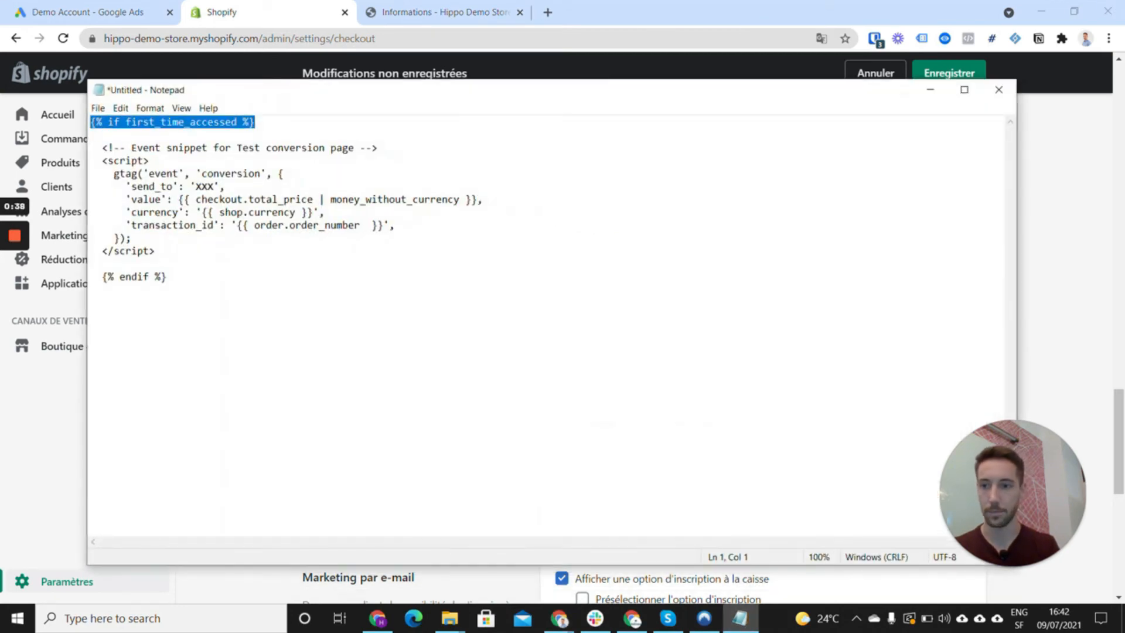
left_click_drag(167, 277, 102, 277)
key("ctrl+c")
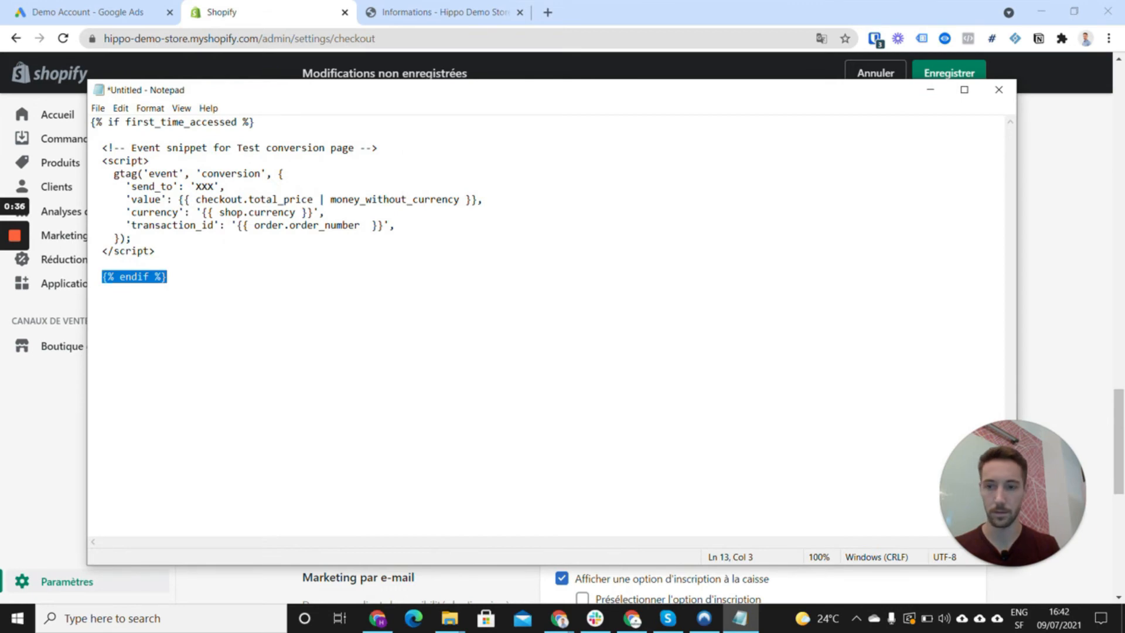
left_click(930, 90)
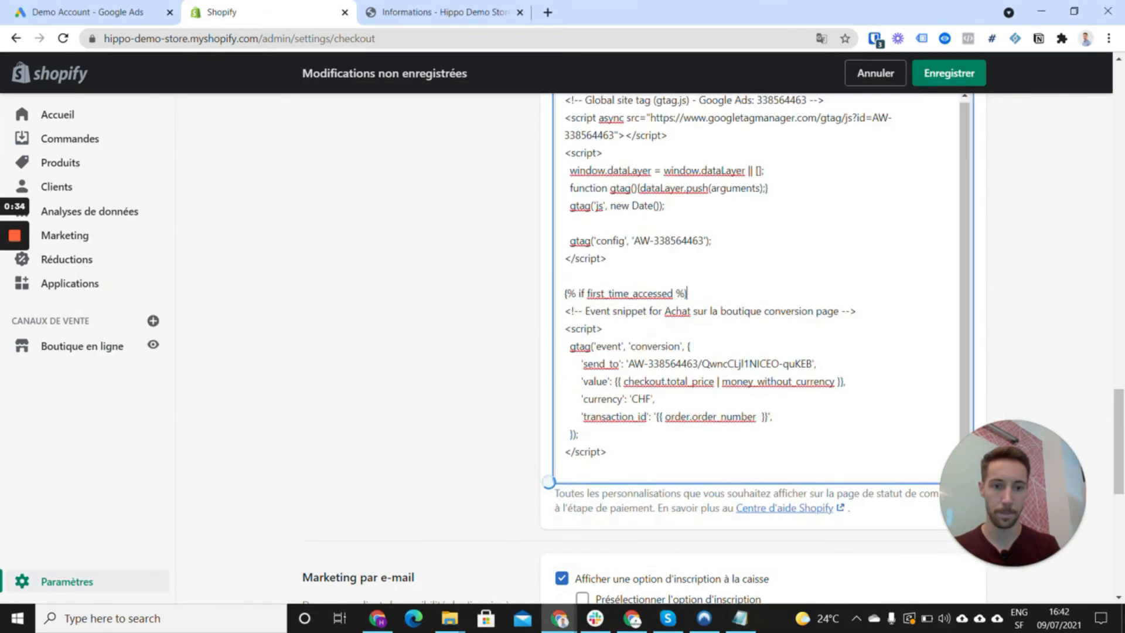
left_click(564, 469)
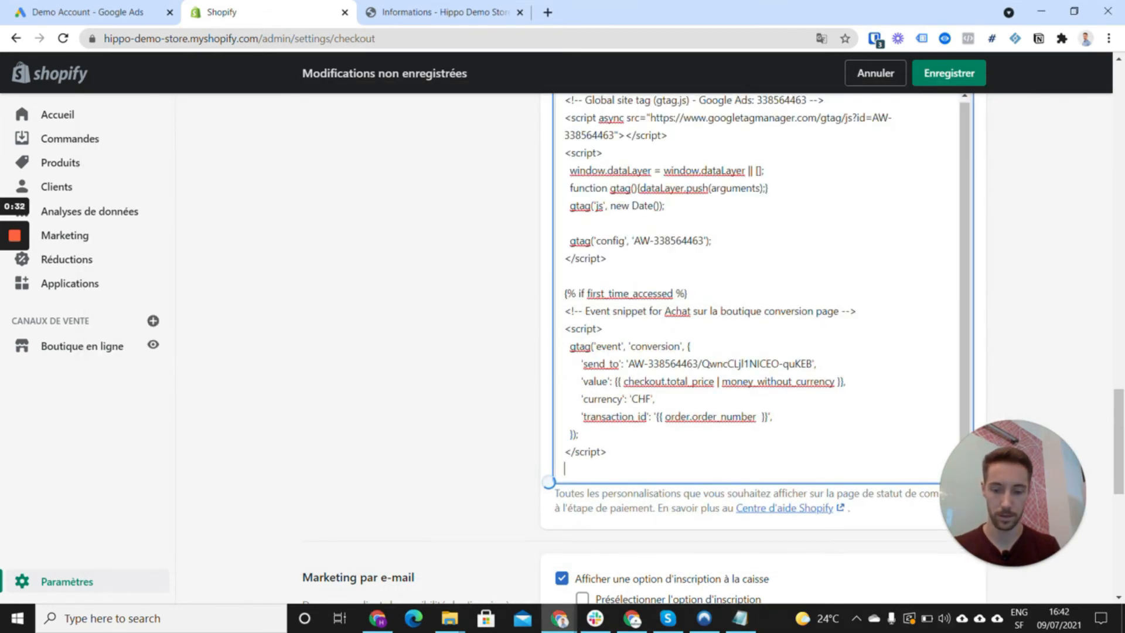
key("ctrl+v")
left_click(950, 73)
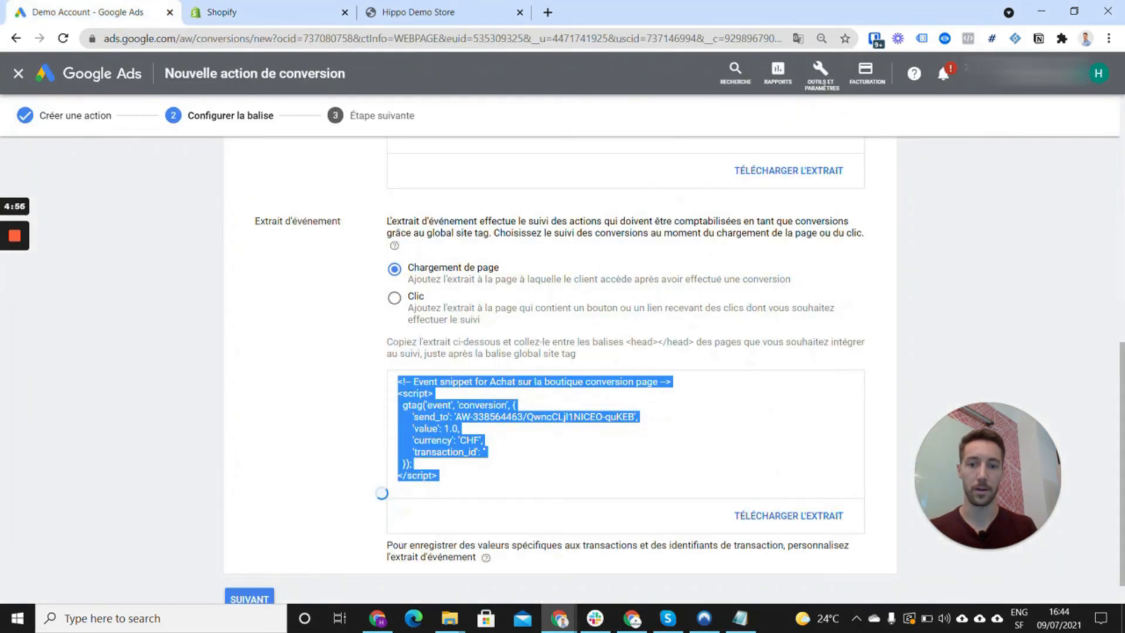
In Google Ads, complete the tag setup for the Achat sur la boutique conversion and return to the conversion actions list
scroll(475, 461, "down", 1)
left_click(259, 562)
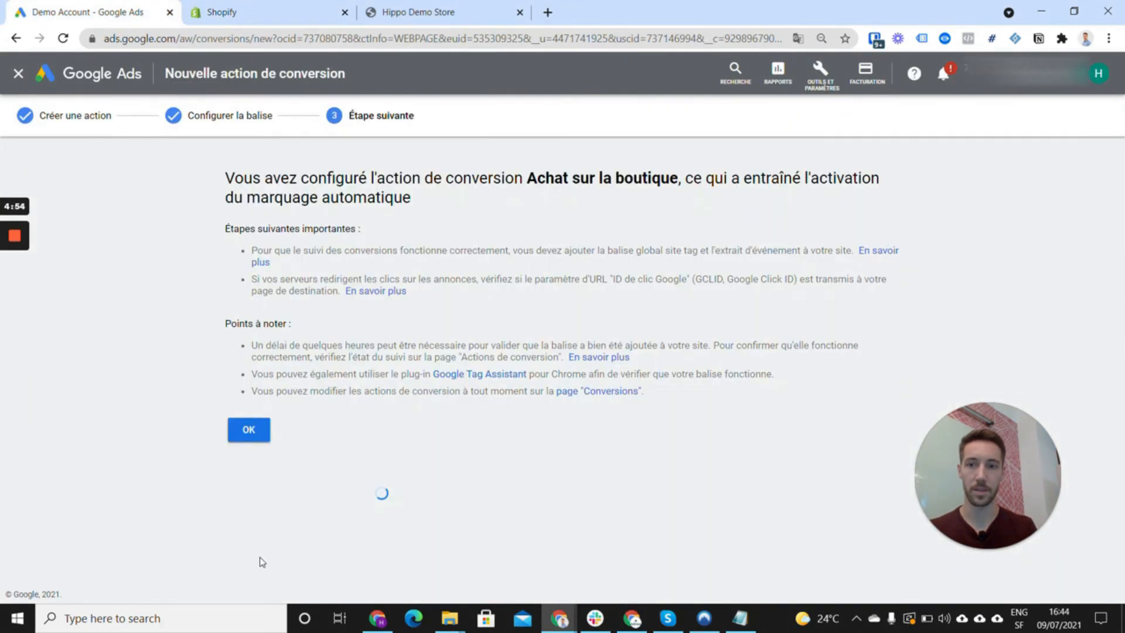
left_click(248, 429)
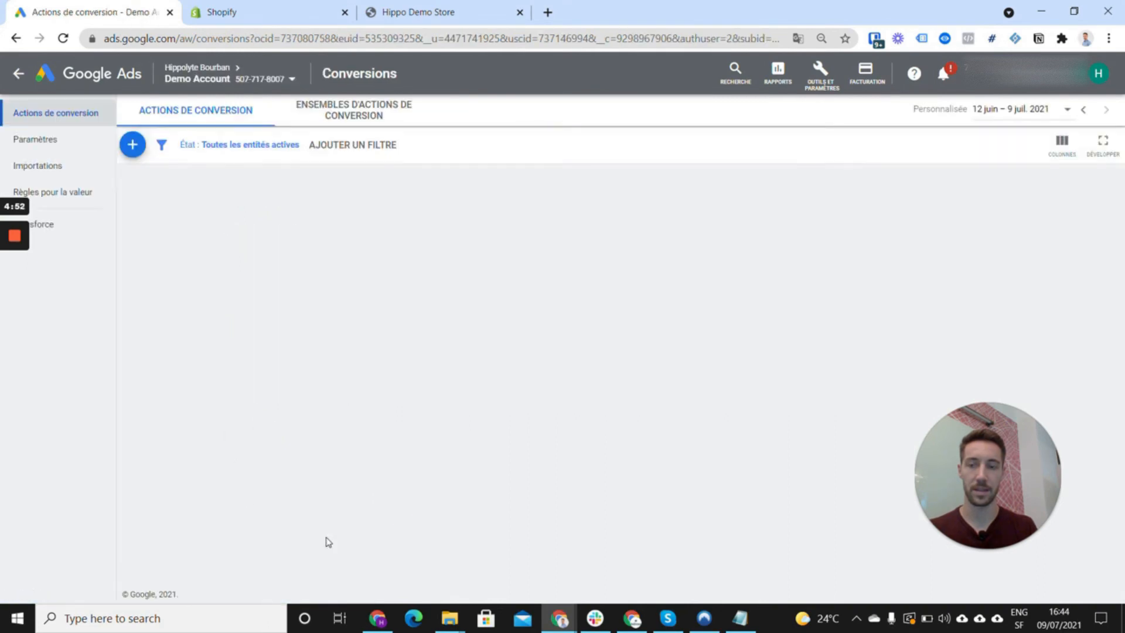